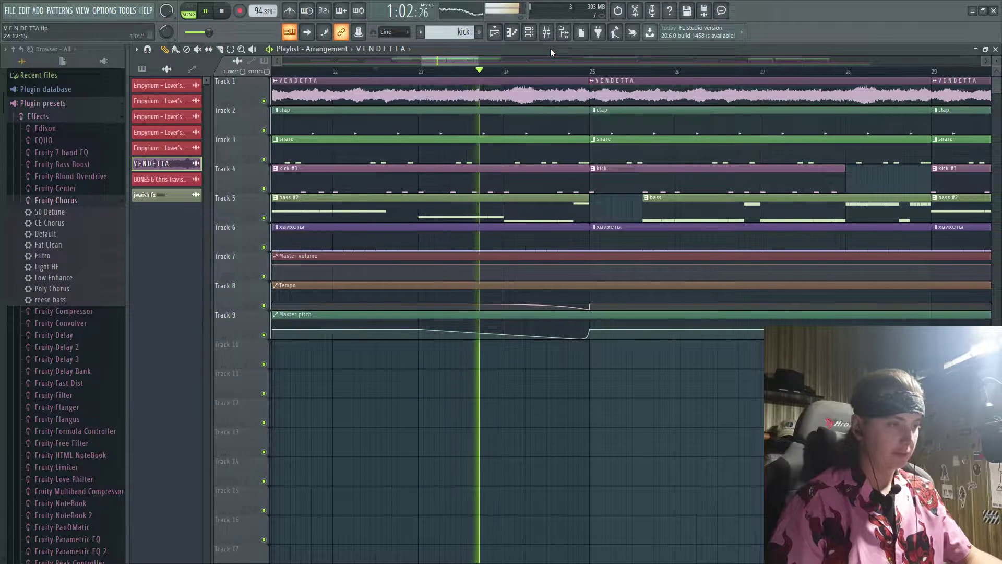
Step: Play the slowdown transition before bar 25, stop playback and check the automation options of the project tempo
{"action": "scroll", "coordinate": [388, 332], "scroll_direction": "up", "scroll_amount": 3}
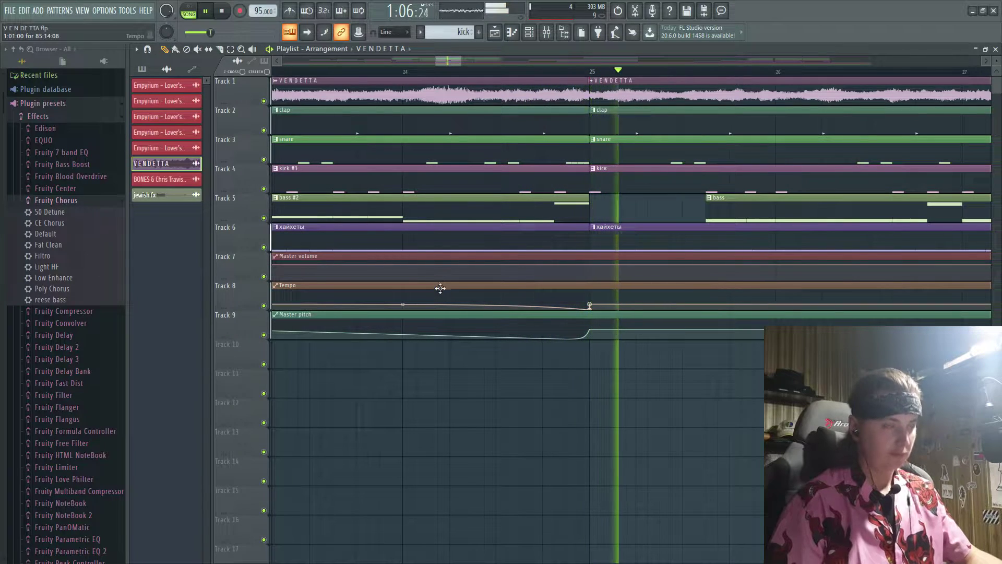
{"action": "key", "text": "space"}
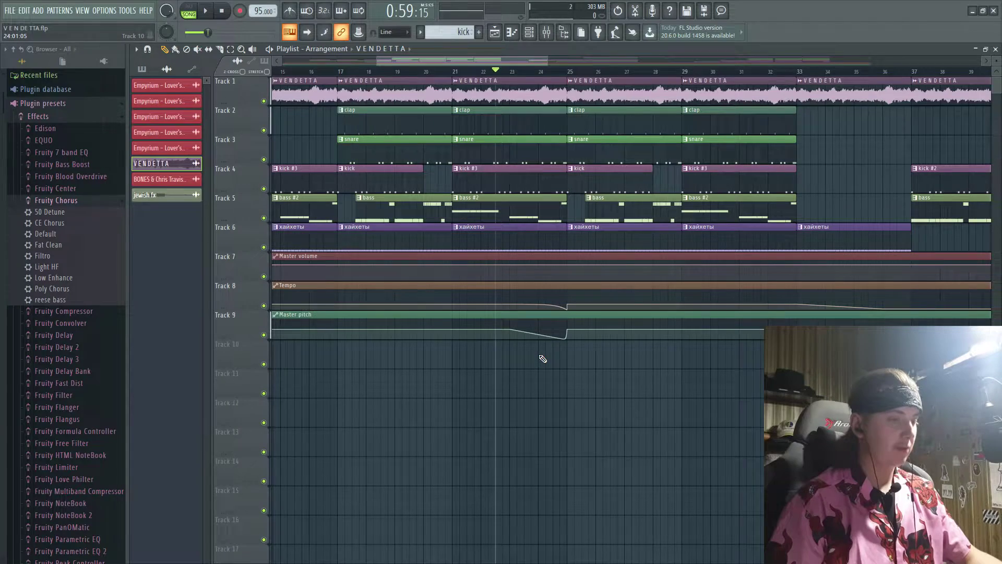
{"action": "scroll", "coordinate": [543, 358], "scroll_direction": "up", "scroll_amount": 3}
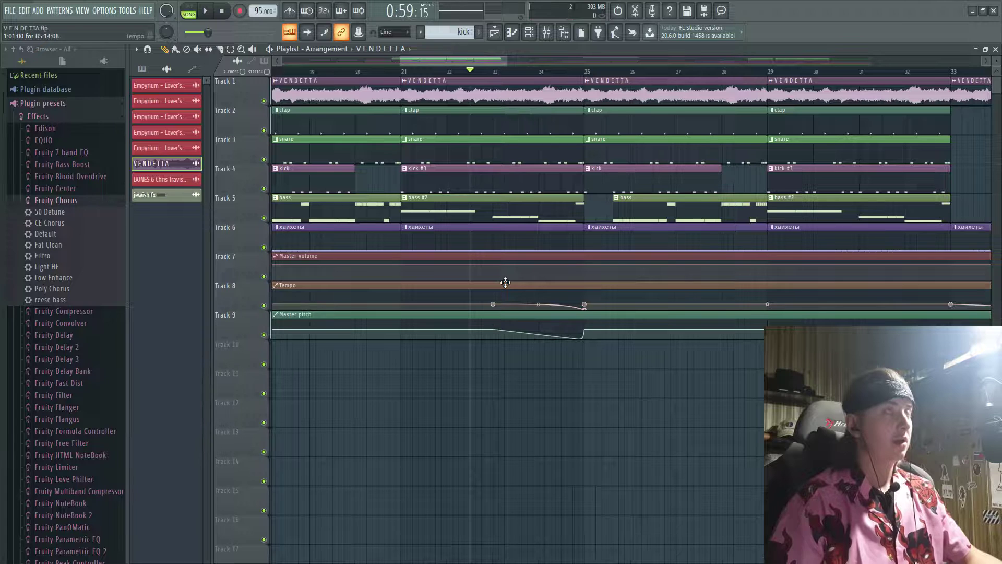
{"action": "right_click", "coordinate": [259, 11]}
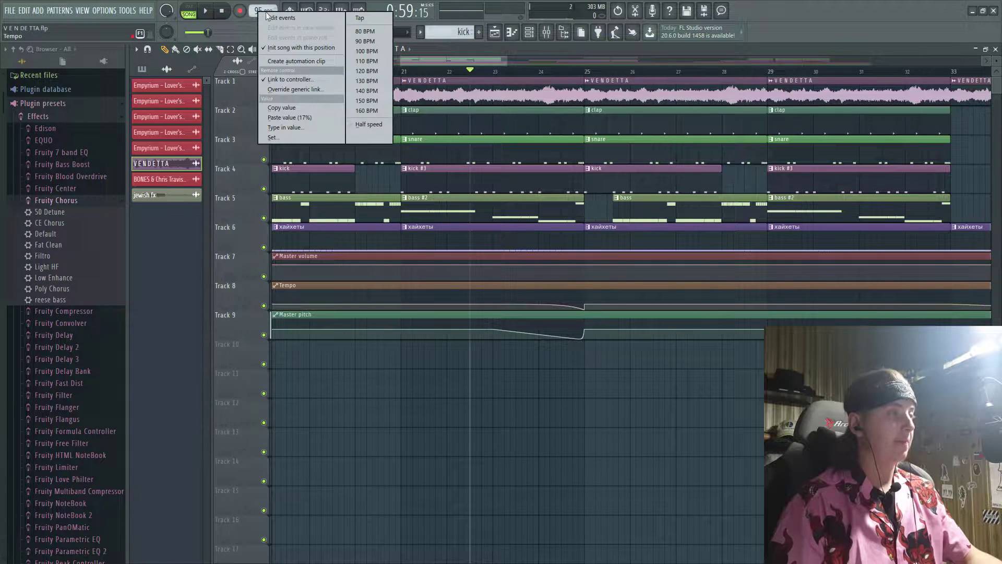
{"action": "left_click", "coordinate": [255, 29]}
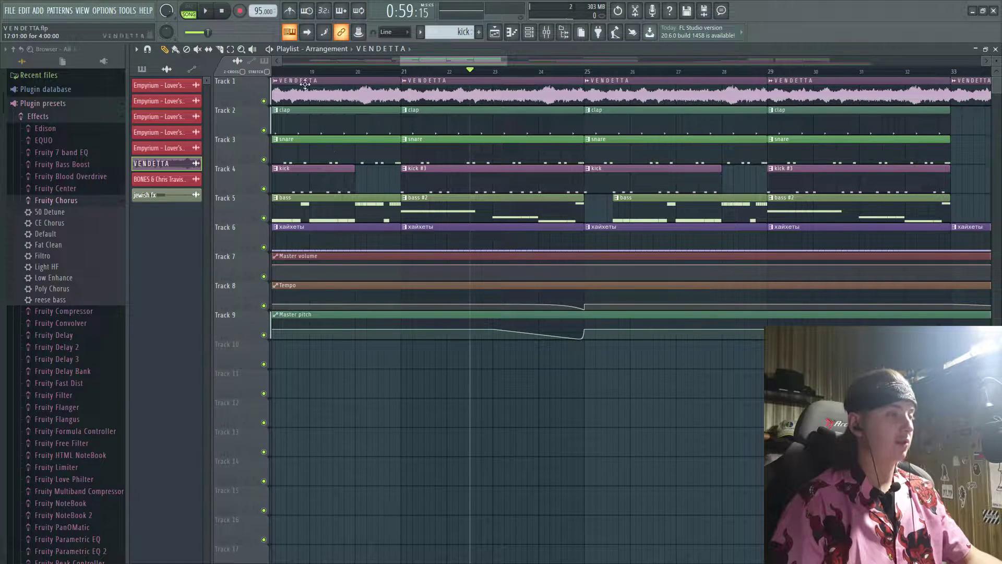
Step: Mute the Tempo and Master pitch automation on Tracks 8 and 9 and play the transition from bar 23 without them
{"action": "left_click", "coordinate": [263, 305]}
{"action": "left_click", "coordinate": [264, 334]}
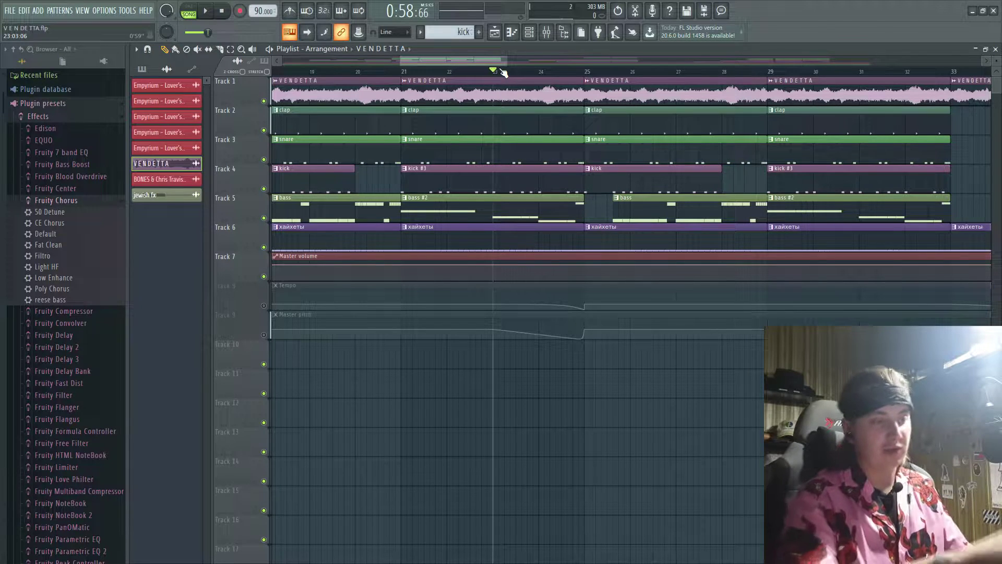
{"action": "key", "text": "space"}
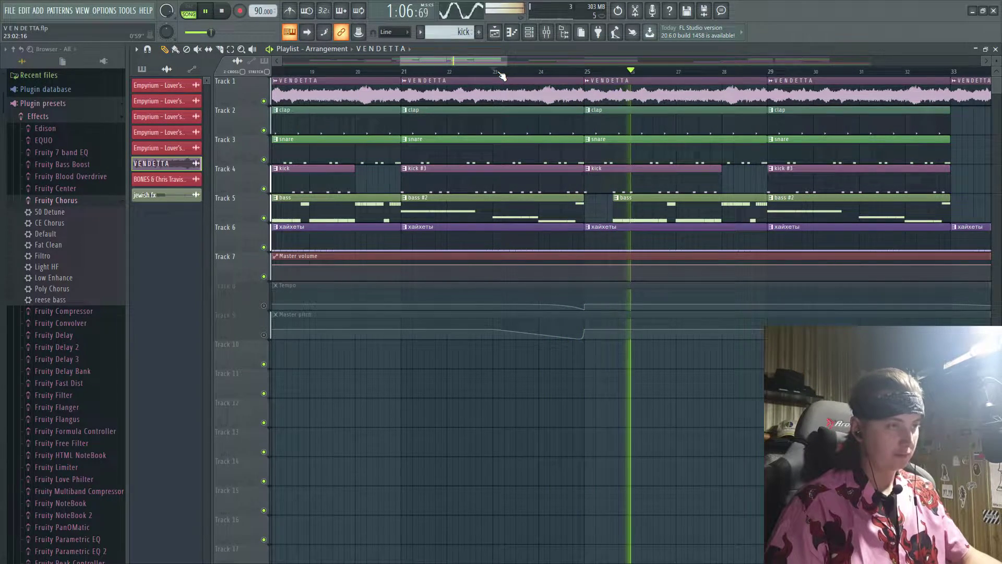
{"action": "key", "text": "space"}
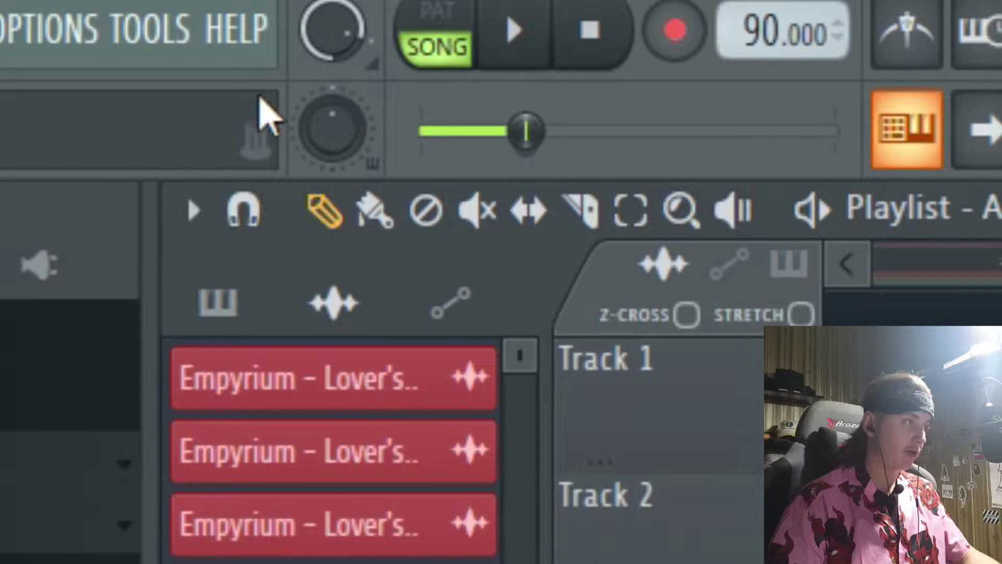
Step: Create a new automation clip for the master pitch spanning the whole arrangement
{"action": "right_click", "coordinate": [334, 139]}
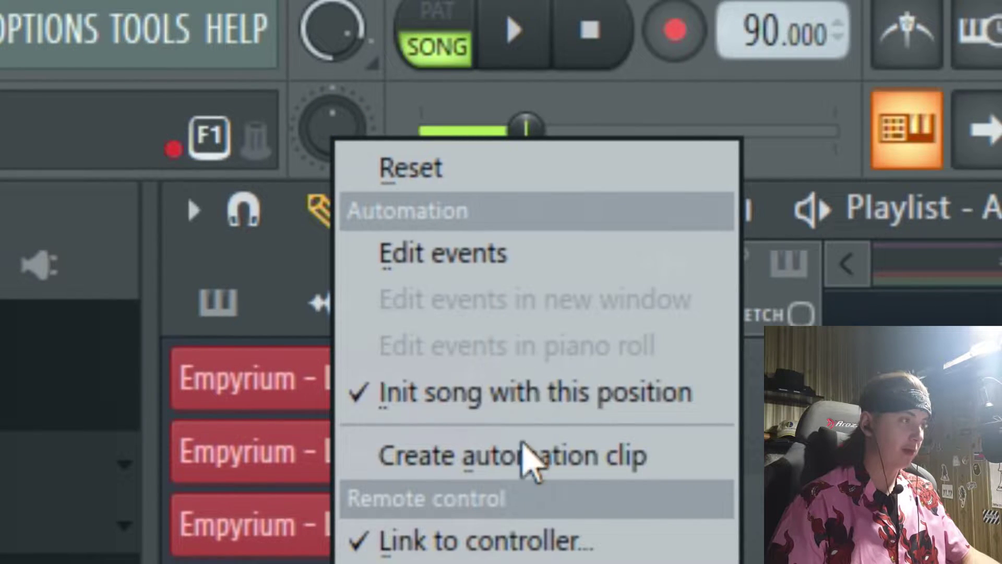
{"action": "left_click", "coordinate": [560, 456]}
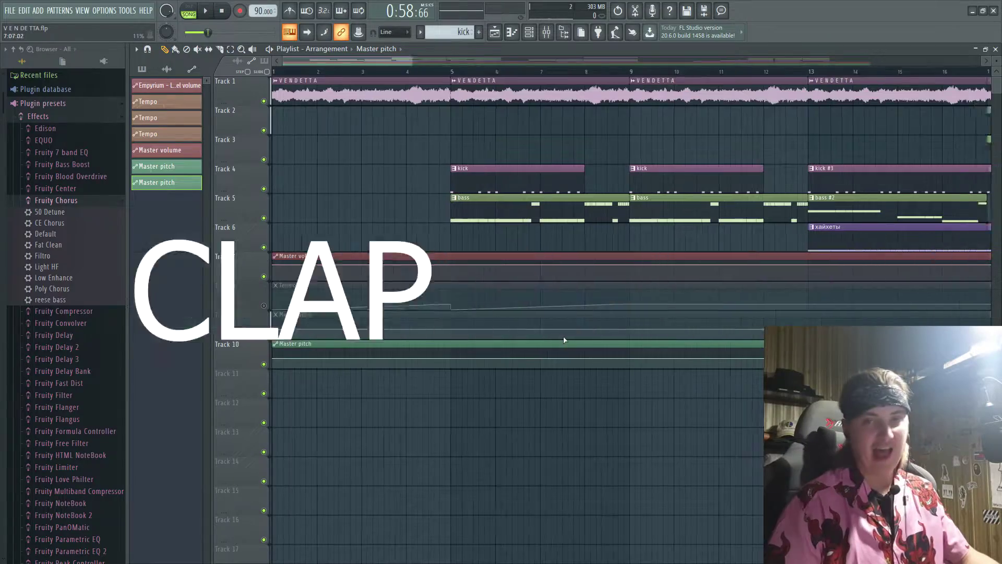
{"action": "scroll", "coordinate": [459, 376], "scroll_direction": "right", "scroll_amount": 10}
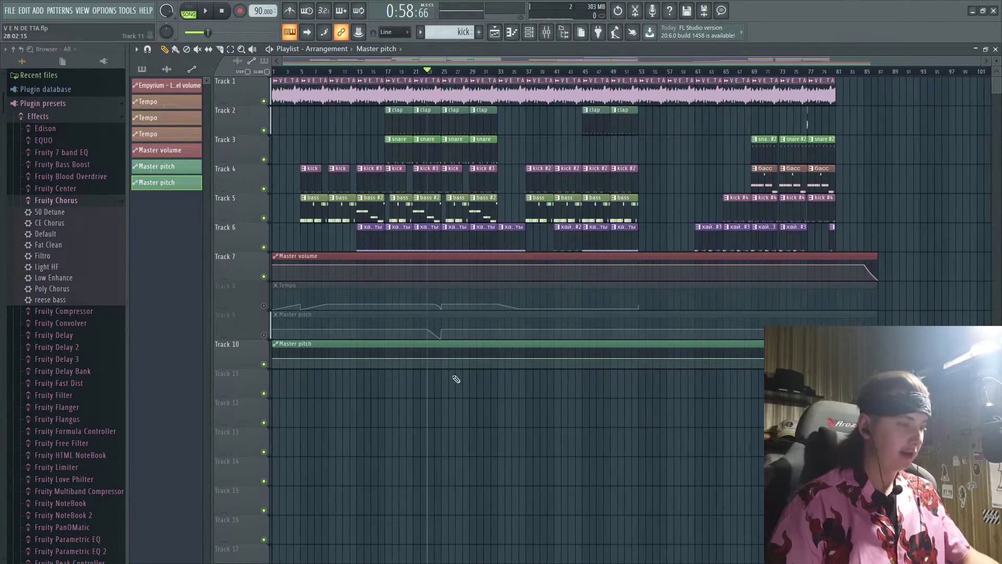
{"action": "scroll", "coordinate": [441, 384], "scroll_direction": "down", "scroll_amount": 5}
{"action": "scroll", "coordinate": [393, 385], "scroll_direction": "down", "scroll_amount": 1}
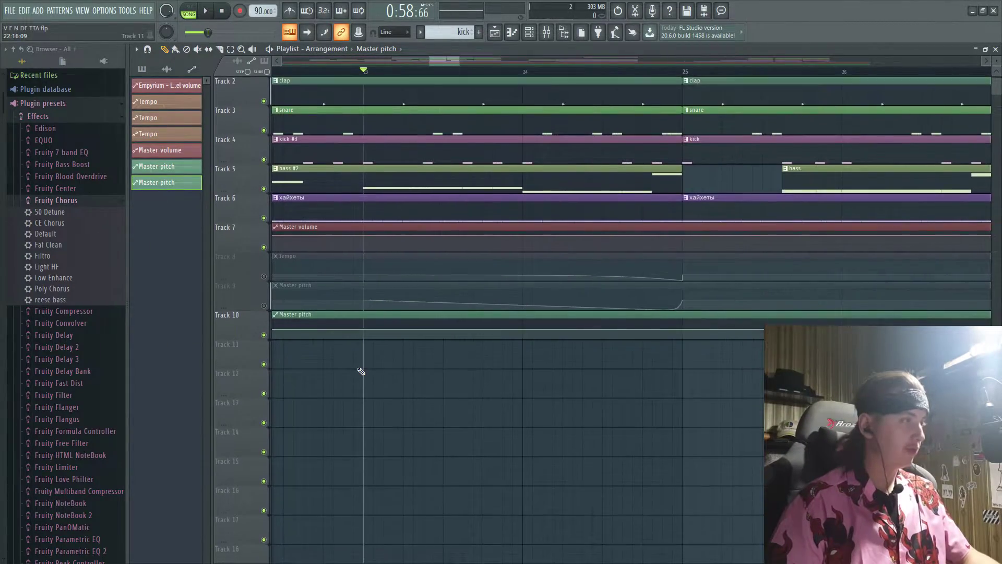
{"action": "scroll", "coordinate": [364, 392], "scroll_direction": "down", "scroll_amount": 2}
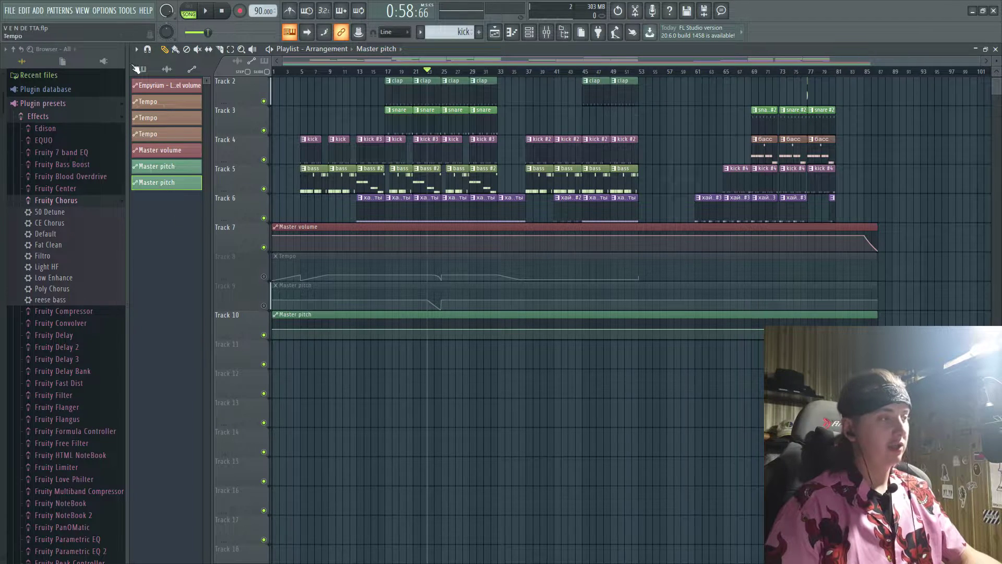
{"action": "scroll", "coordinate": [425, 344], "scroll_direction": "up", "scroll_amount": 5}
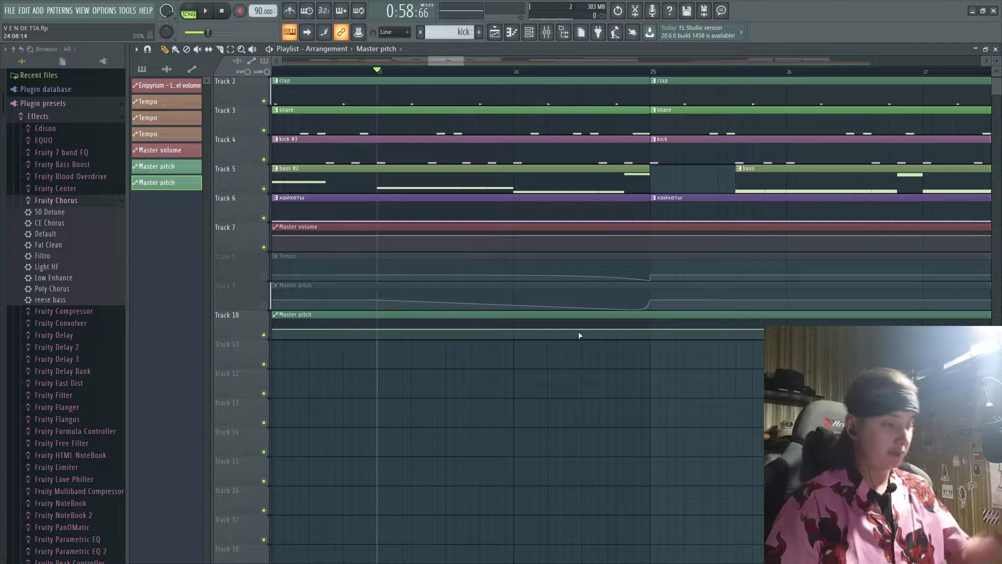
{"action": "scroll", "coordinate": [489, 324], "scroll_direction": "down", "scroll_amount": 6}
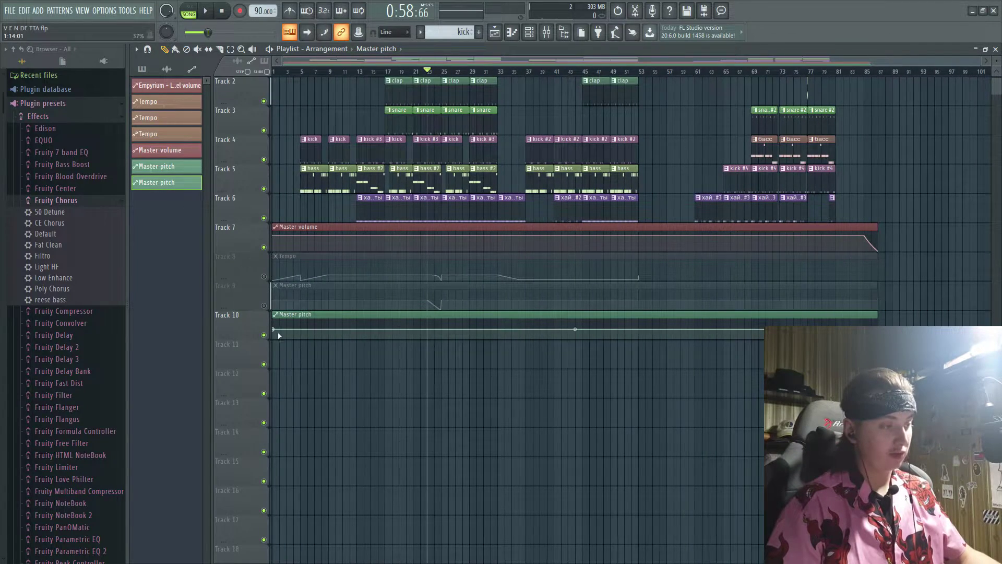
Step: Copy the value of the first automation point in the Master pitch clip on Track 10
{"action": "right_click", "coordinate": [275, 331]}
{"action": "left_click", "coordinate": [312, 496]}
{"action": "scroll", "coordinate": [409, 346], "scroll_direction": "up", "scroll_amount": 4}
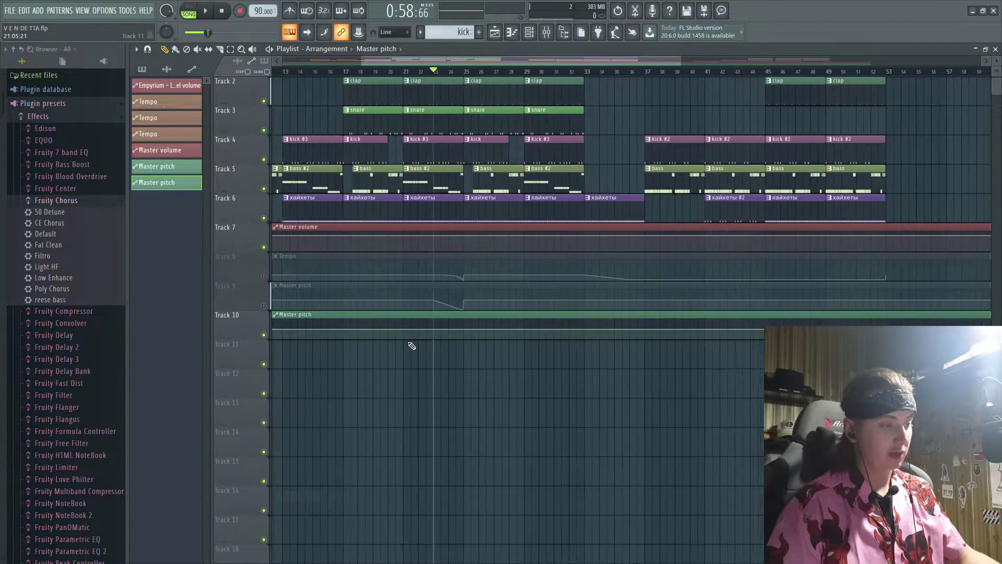
{"action": "scroll", "coordinate": [426, 350], "scroll_direction": "down", "scroll_amount": 4}
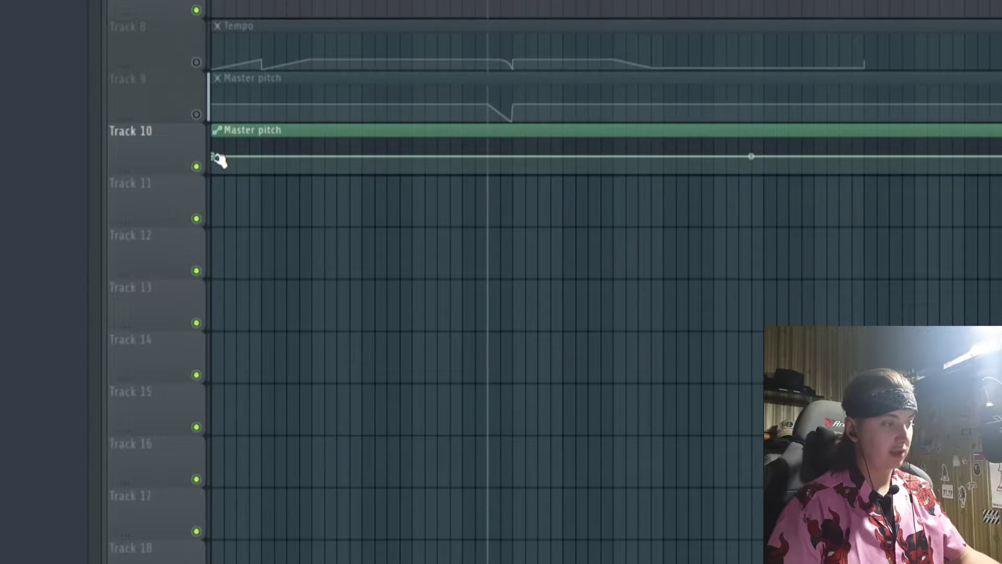
{"action": "right_click", "coordinate": [274, 329]}
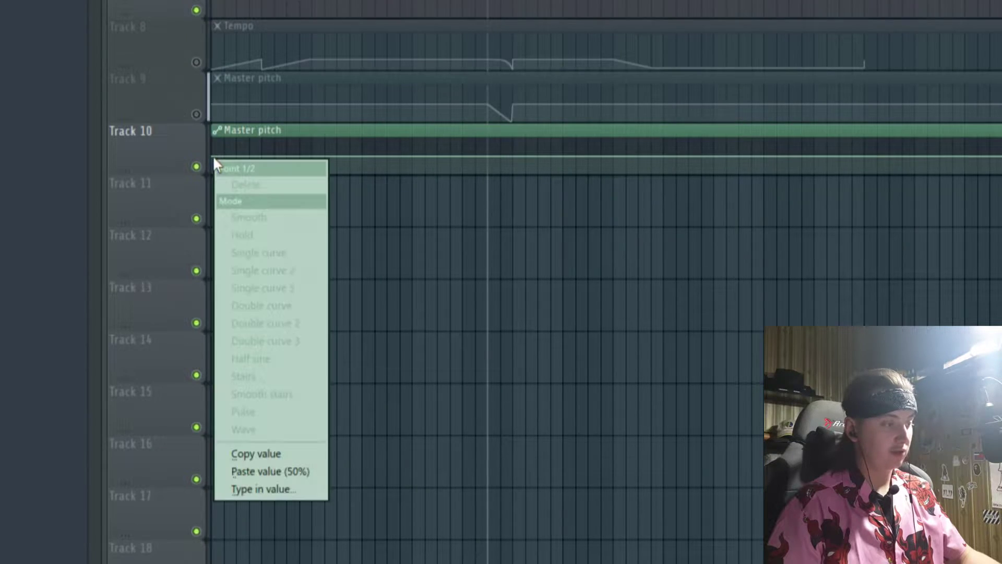
{"action": "left_click", "coordinate": [267, 446]}
Step: Add automation points at bars 23 and 25 in Track 10's Master pitch clip, pasting the copied 50% value
{"action": "scroll", "coordinate": [495, 166], "scroll_direction": "up", "scroll_amount": 3}
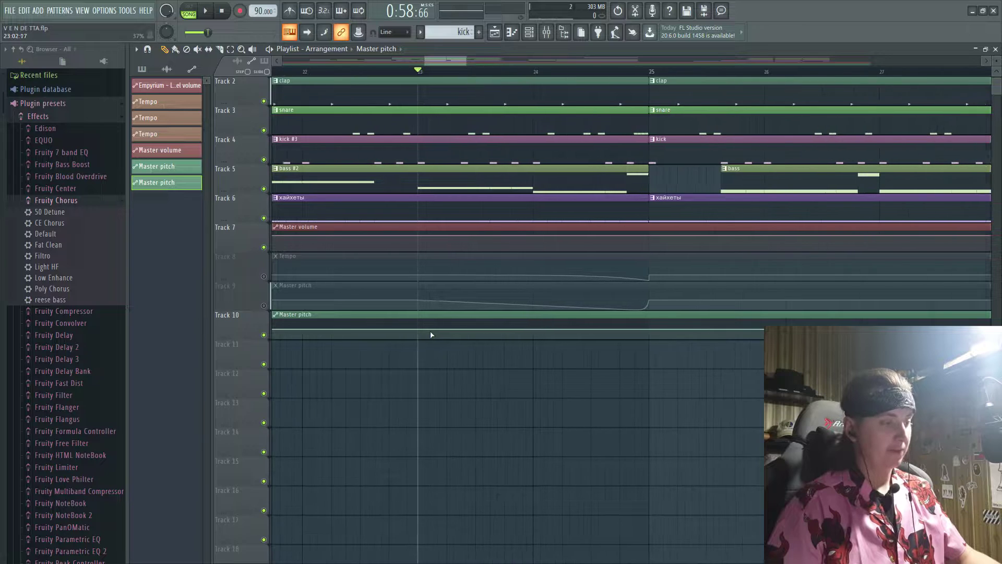
{"action": "left_click", "coordinate": [418, 332]}
{"action": "right_click", "coordinate": [419, 332]}
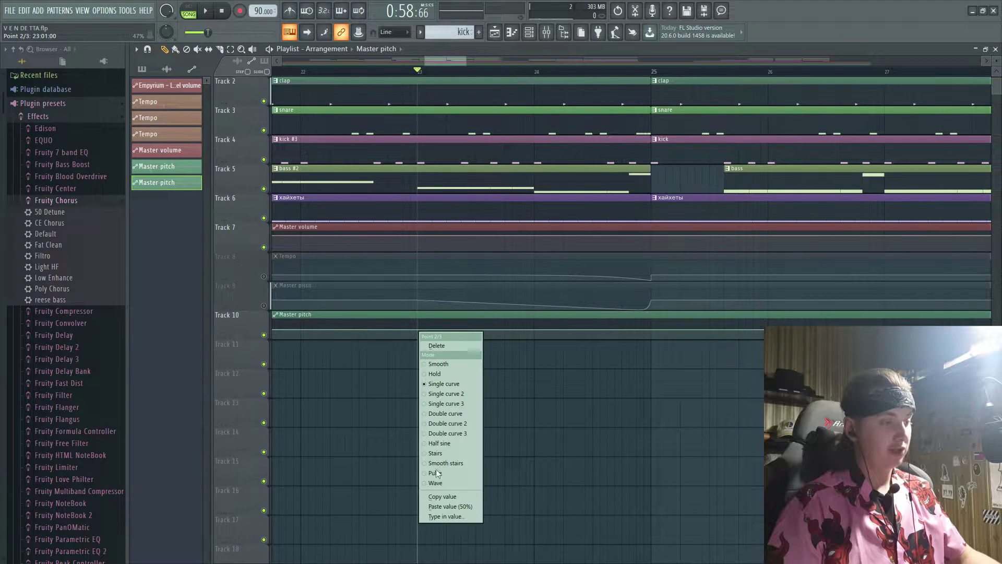
{"action": "left_click", "coordinate": [437, 506]}
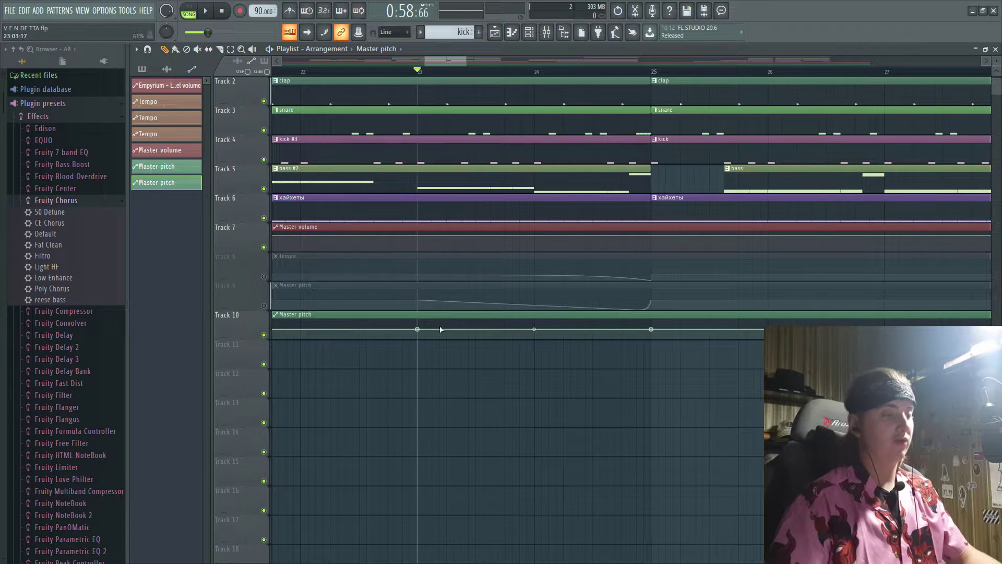
Step: Shape a curved dip down to 0% at bar 24 in the Master pitch clip and play it back
{"action": "mouse_move", "coordinate": [495, 340]}
{"action": "left_mouse_down"}
{"action": "mouse_move", "coordinate": [503, 358]}
{"action": "mouse_move", "coordinate": [600, 286]}
{"action": "mouse_move", "coordinate": [539, 305]}
{"action": "mouse_move", "coordinate": [498, 356]}
{"action": "left_mouse_up"}
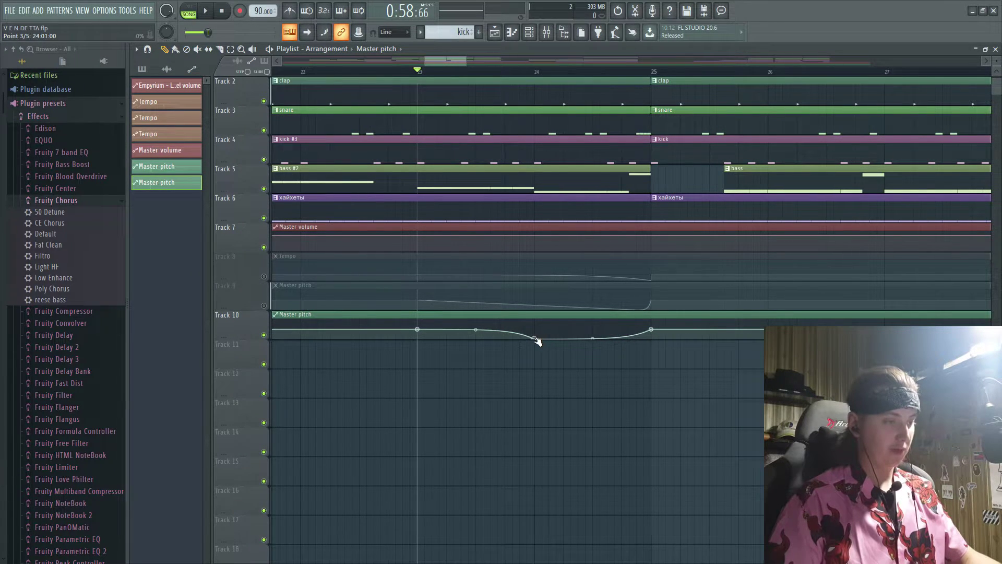
{"action": "key", "text": "space"}
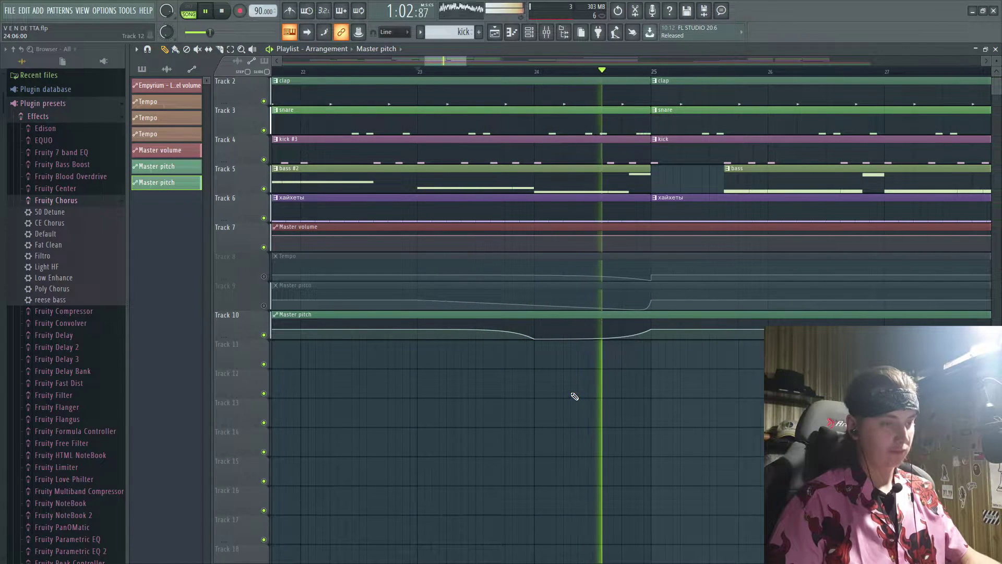
{"action": "key", "text": "space"}
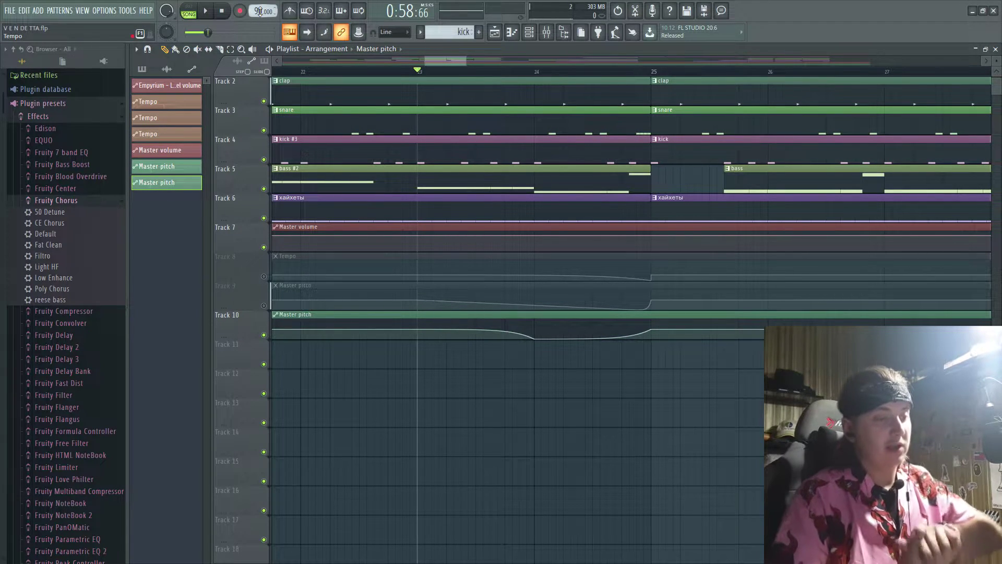
Step: Mute Tracks 2 to 6 and play the VENDETTA sample alone through the pitch dip from bar 23
{"action": "scroll", "coordinate": [540, 248], "scroll_direction": "down", "scroll_amount": 4}
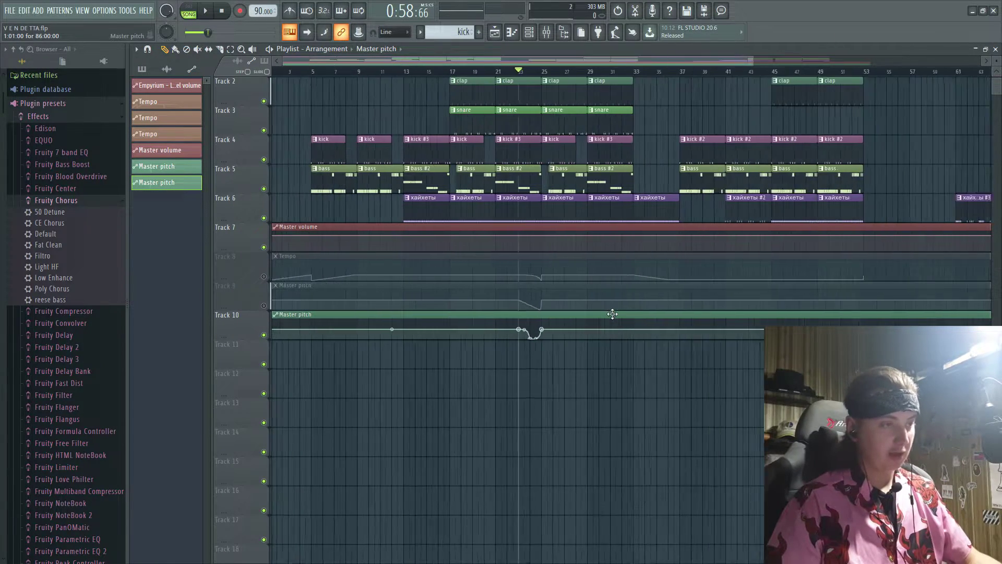
{"action": "scroll", "coordinate": [540, 247], "scroll_direction": "up", "scroll_amount": 1}
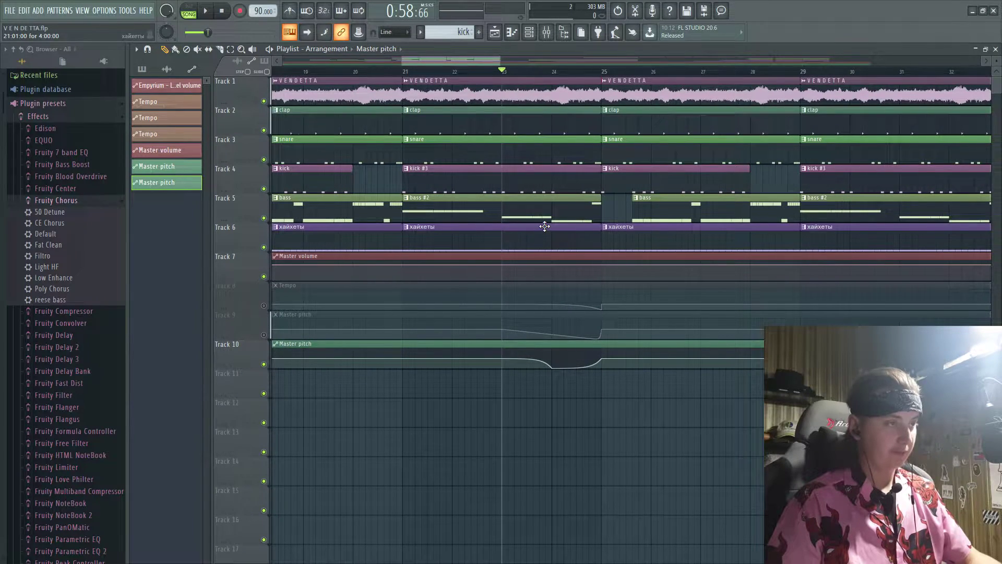
{"action": "scroll", "coordinate": [543, 227], "scroll_direction": "up", "scroll_amount": 3}
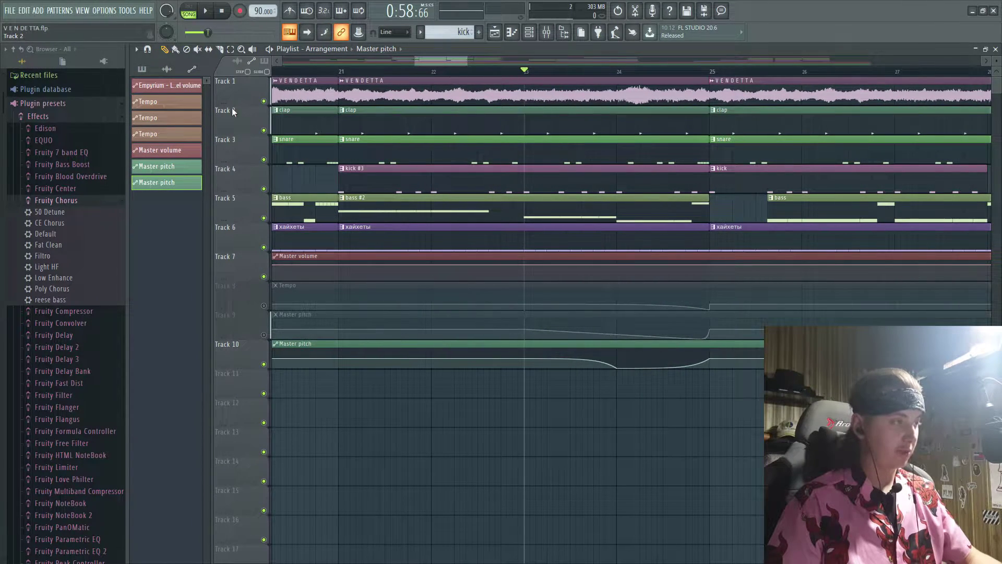
{"action": "left_click", "coordinate": [264, 130]}
{"action": "left_click", "coordinate": [264, 159]}
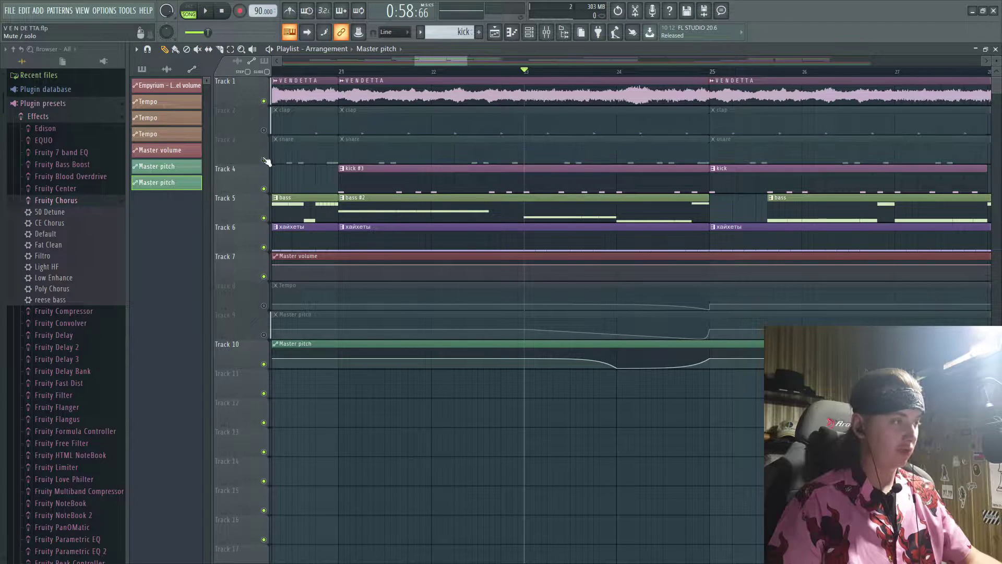
{"action": "left_click", "coordinate": [264, 188]}
{"action": "left_click", "coordinate": [264, 217]}
{"action": "left_click", "coordinate": [264, 247]}
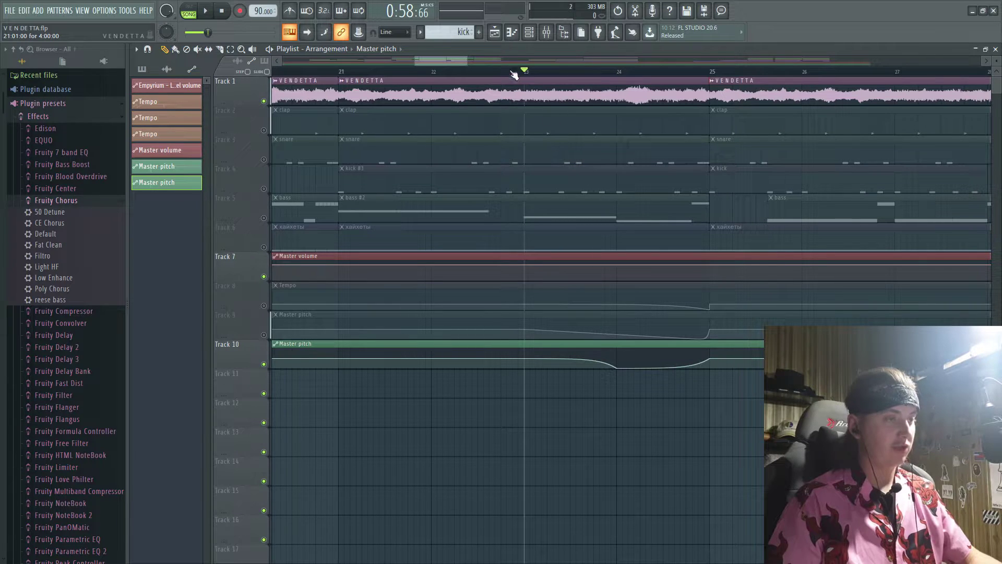
{"action": "key", "text": "space"}
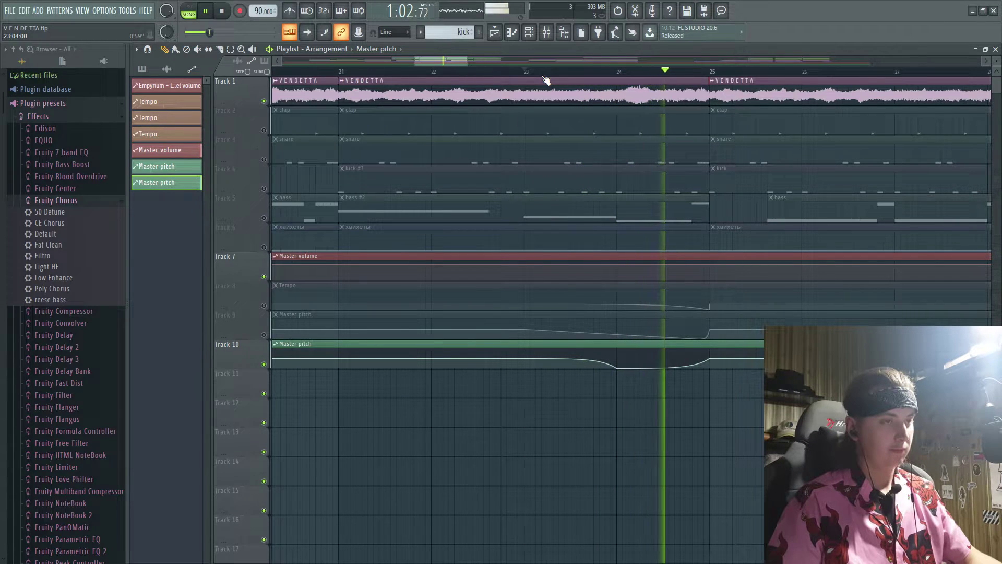
{"action": "key", "text": "space"}
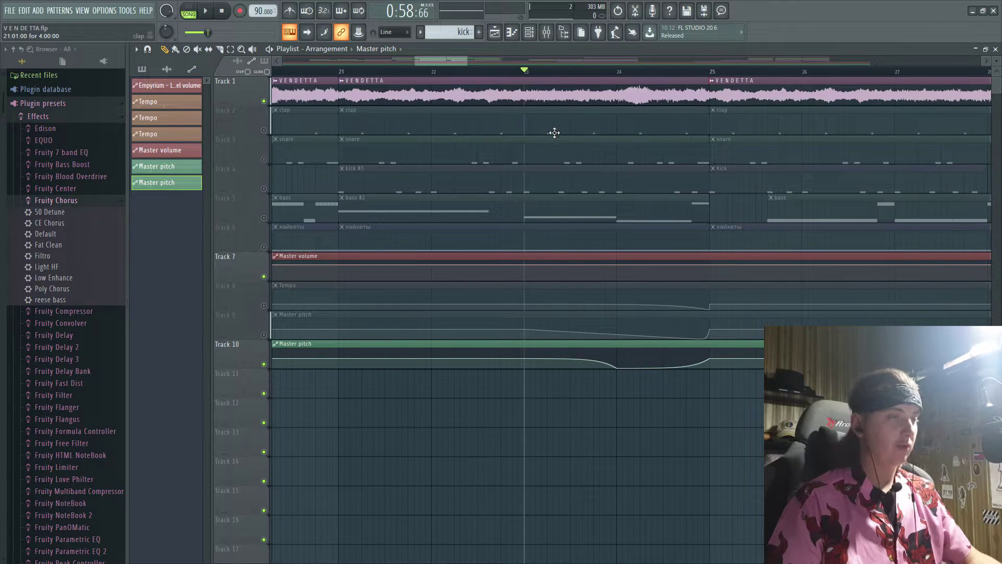
Step: Open the VENDETTA sample's channel settings and adjust its time-stretching pitch during playback
{"action": "double_click", "coordinate": [515, 89]}
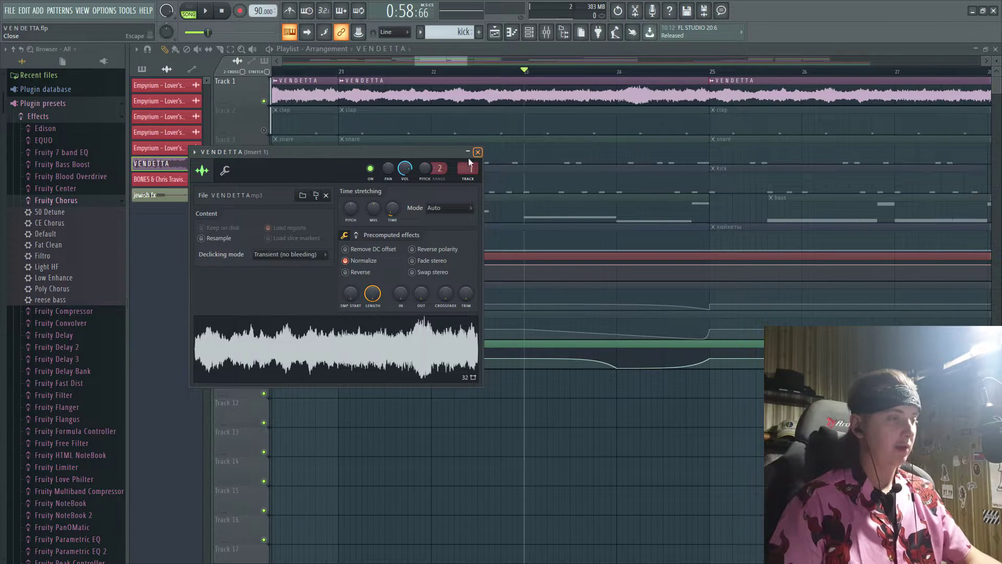
{"action": "key", "text": "space"}
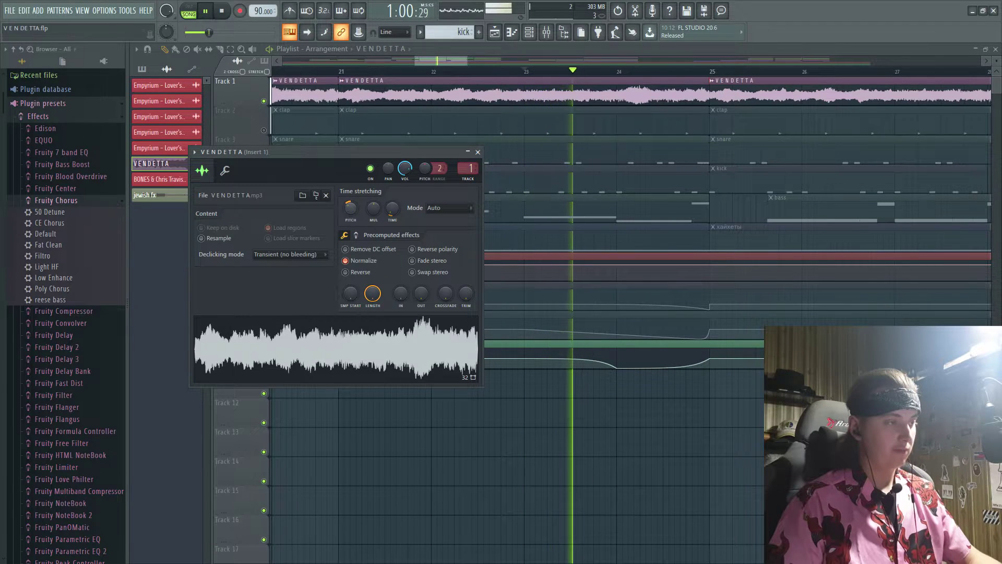
{"action": "left_click_drag", "start_coordinate": [349, 214], "coordinate": [349, 204]}
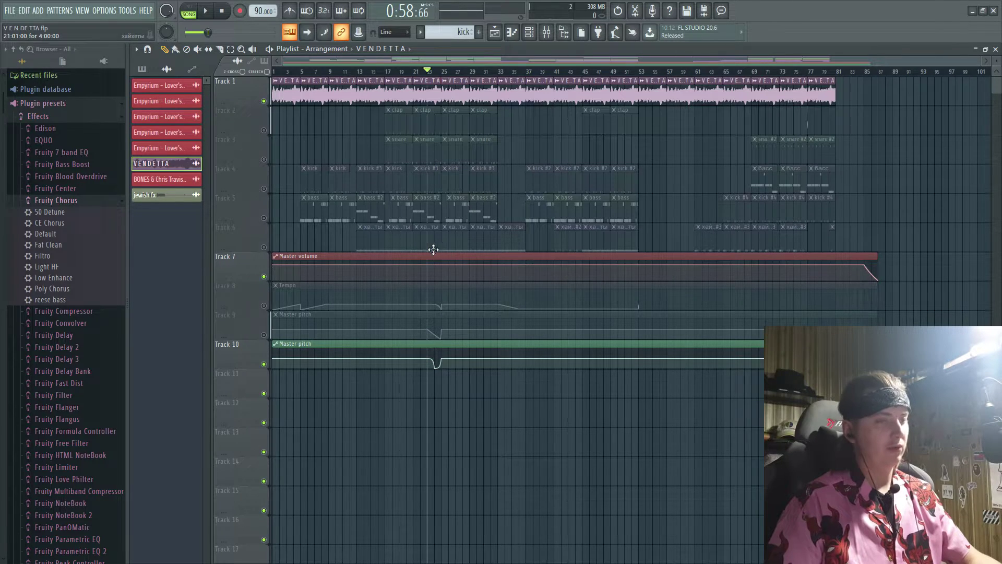
{"action": "scroll", "coordinate": [435, 250], "scroll_direction": "up", "scroll_amount": 8}
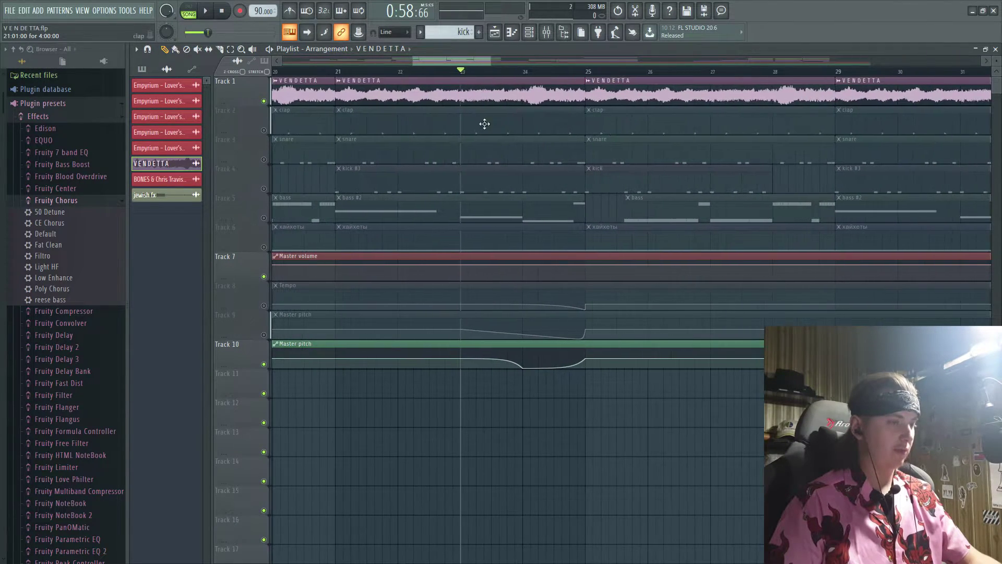
Step: Create an automation clip for the project tempo
{"action": "right_click", "coordinate": [261, 11]}
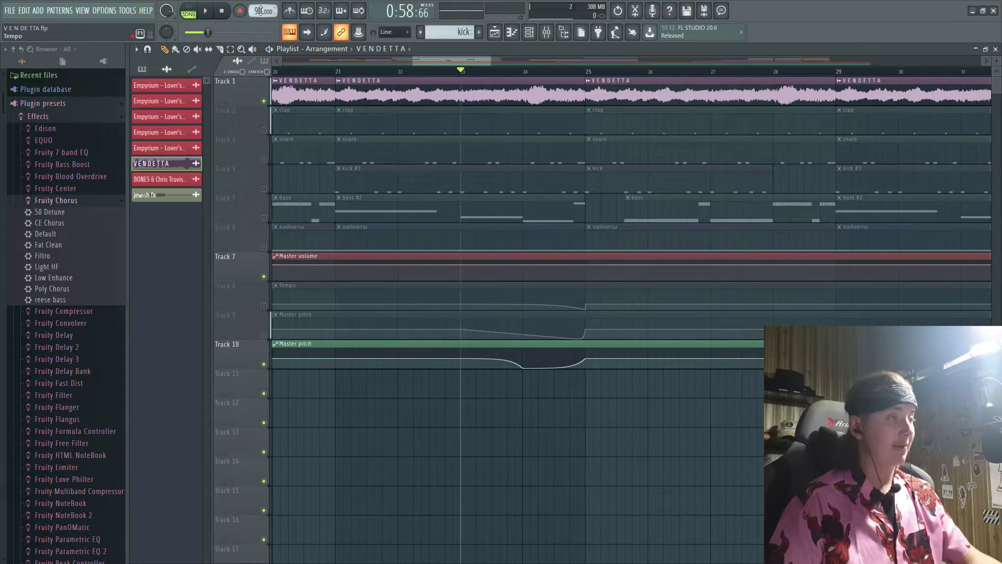
{"action": "right_click", "coordinate": [260, 11]}
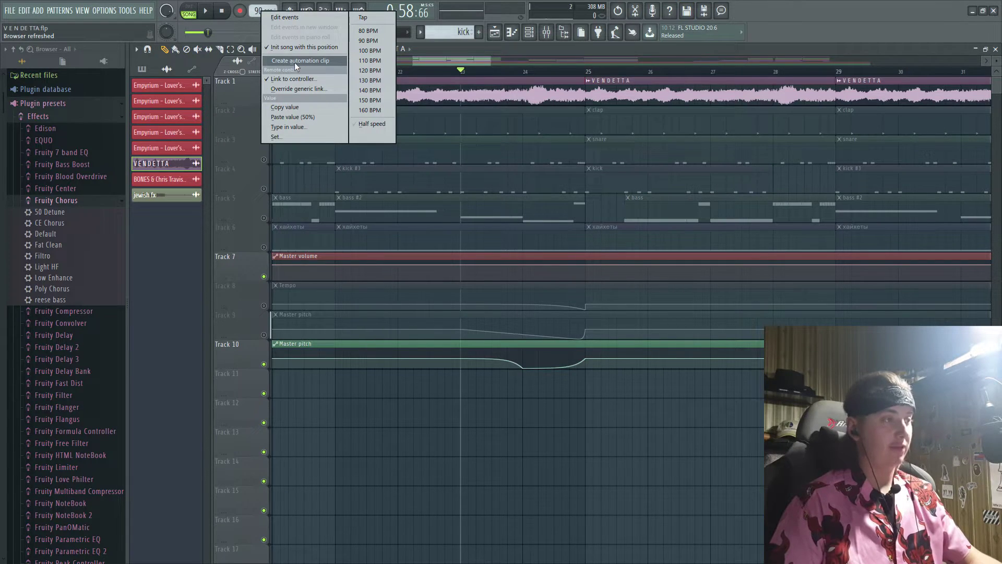
{"action": "left_click", "coordinate": [310, 61]}
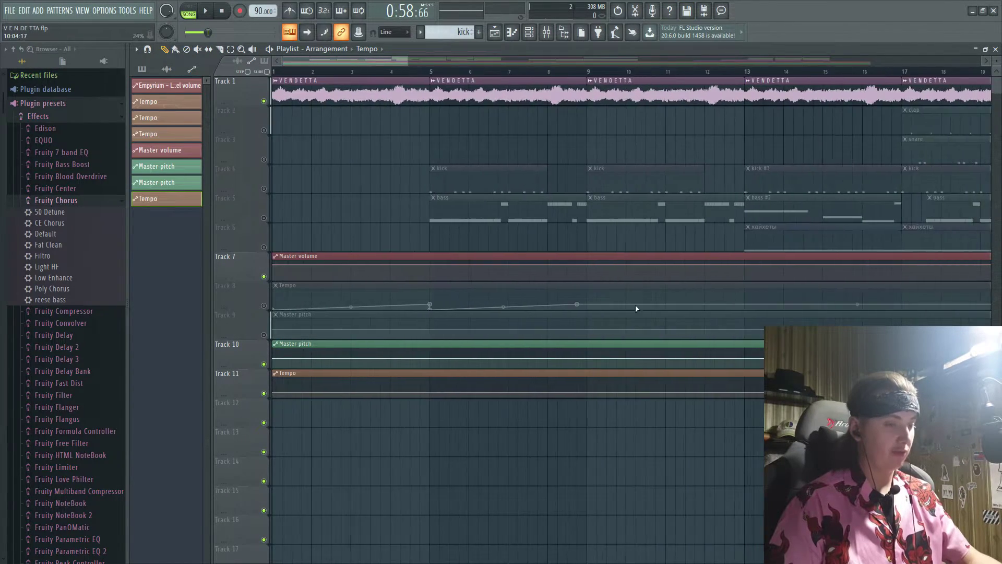
Step: Copy the starting value of Track 11's Tempo clip and paste it into new automation points at bars 23 and 25
{"action": "scroll", "coordinate": [544, 420], "scroll_direction": "down", "scroll_amount": 5}
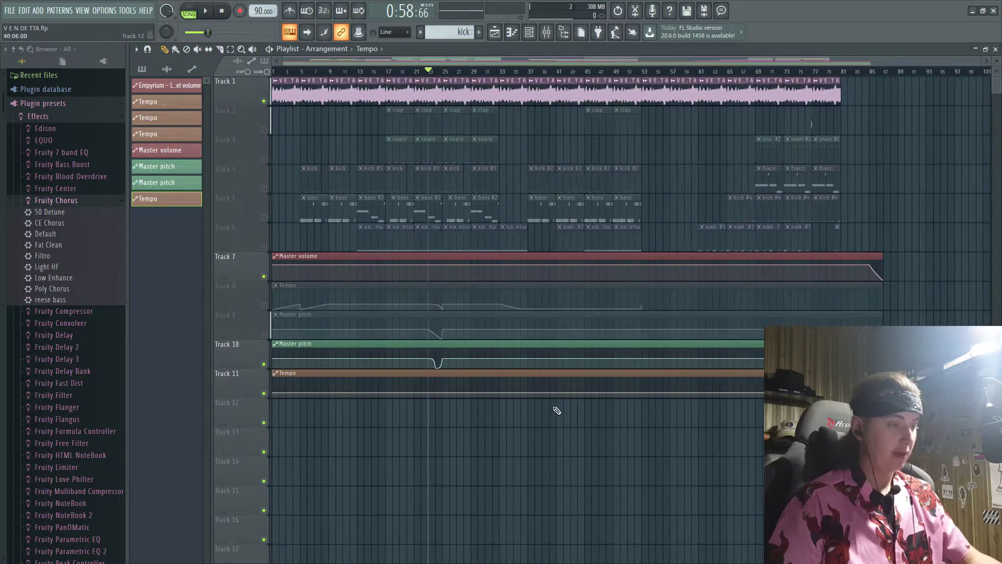
{"action": "right_click", "coordinate": [276, 395]}
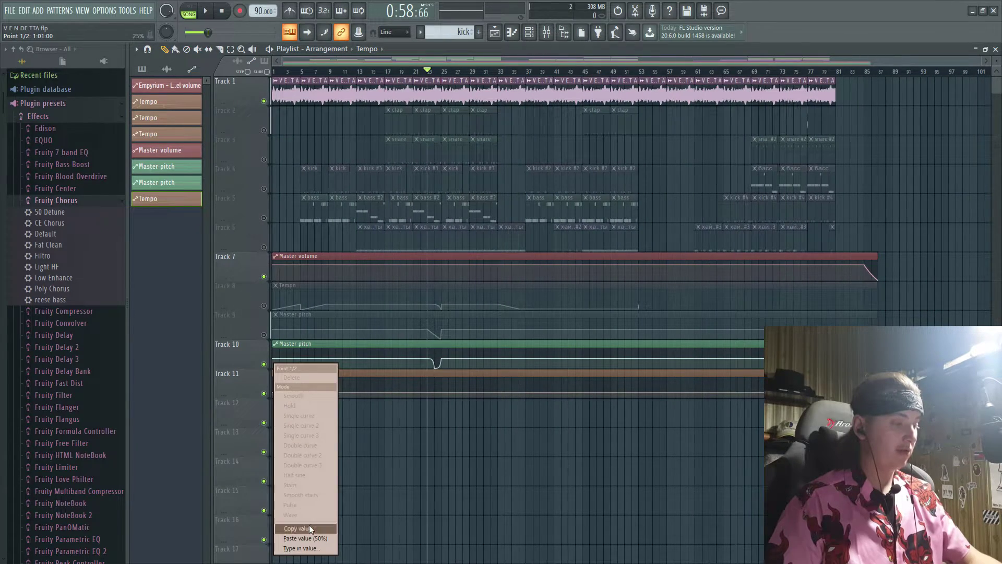
{"action": "left_click", "coordinate": [309, 524]}
{"action": "scroll", "coordinate": [390, 406], "scroll_direction": "up", "scroll_amount": 4}
{"action": "scroll", "coordinate": [390, 407], "scroll_direction": "up", "scroll_amount": 6}
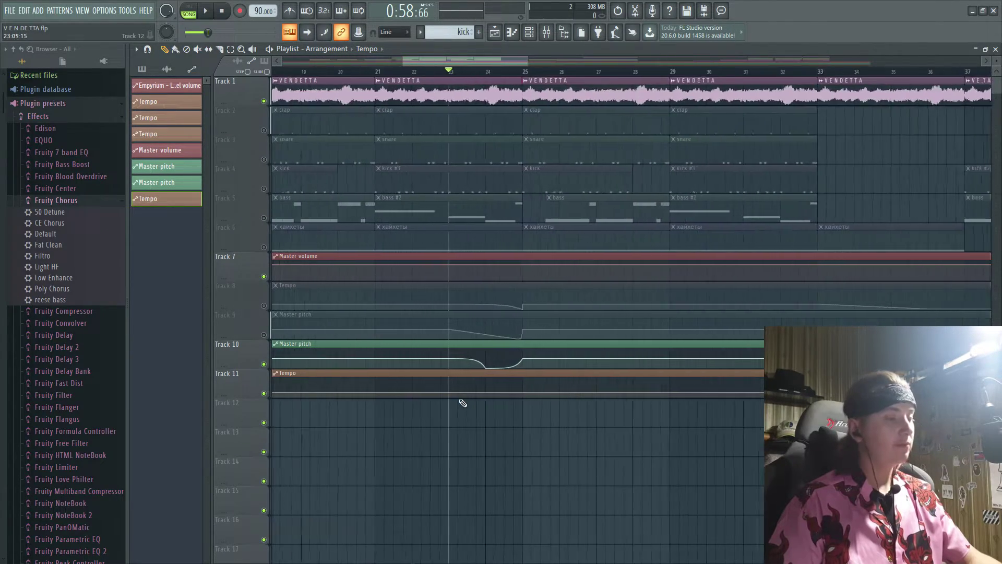
{"action": "right_click", "coordinate": [419, 394]}
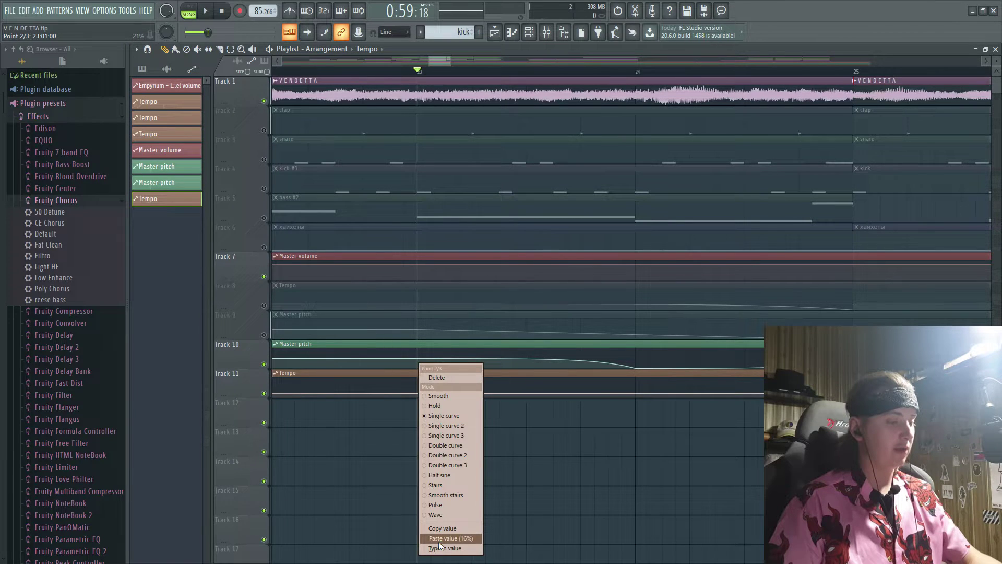
{"action": "left_click", "coordinate": [438, 540]}
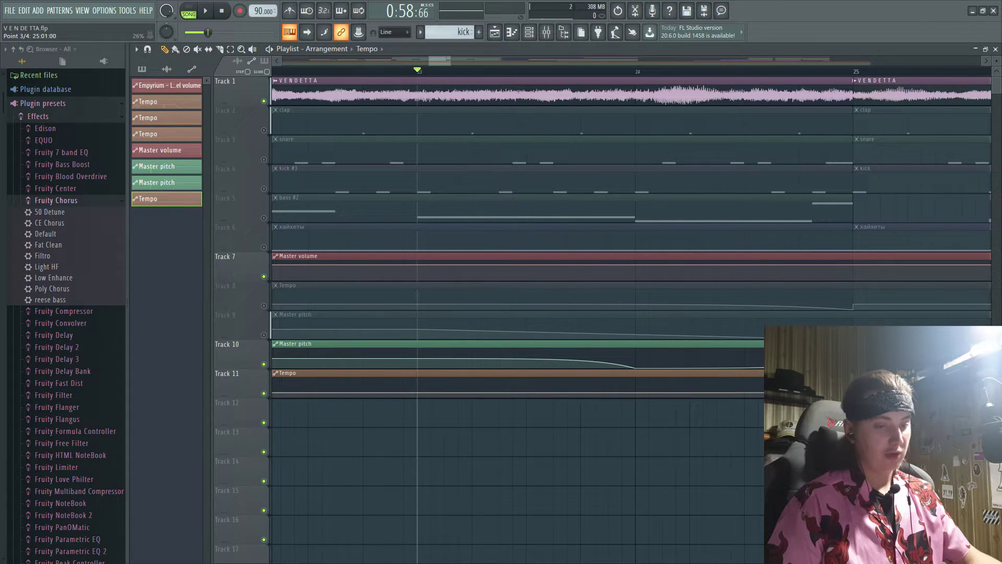
Step: Create a second tempo automation clip at 130 BPM on Track 12 and delete it
{"action": "scroll", "coordinate": [619, 414], "scroll_direction": "down", "scroll_amount": 10}
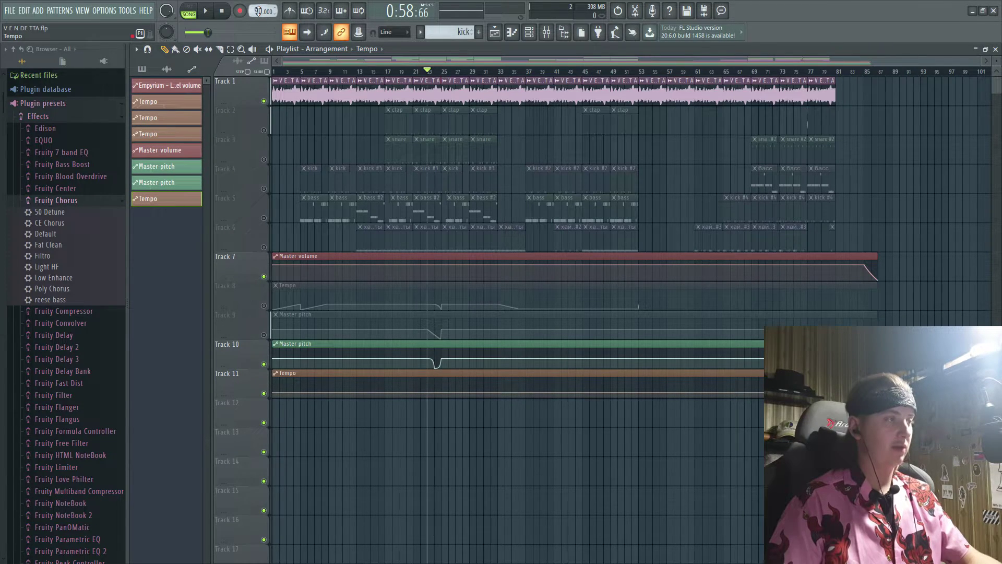
{"action": "scroll", "coordinate": [436, 403], "scroll_direction": "up", "scroll_amount": 5}
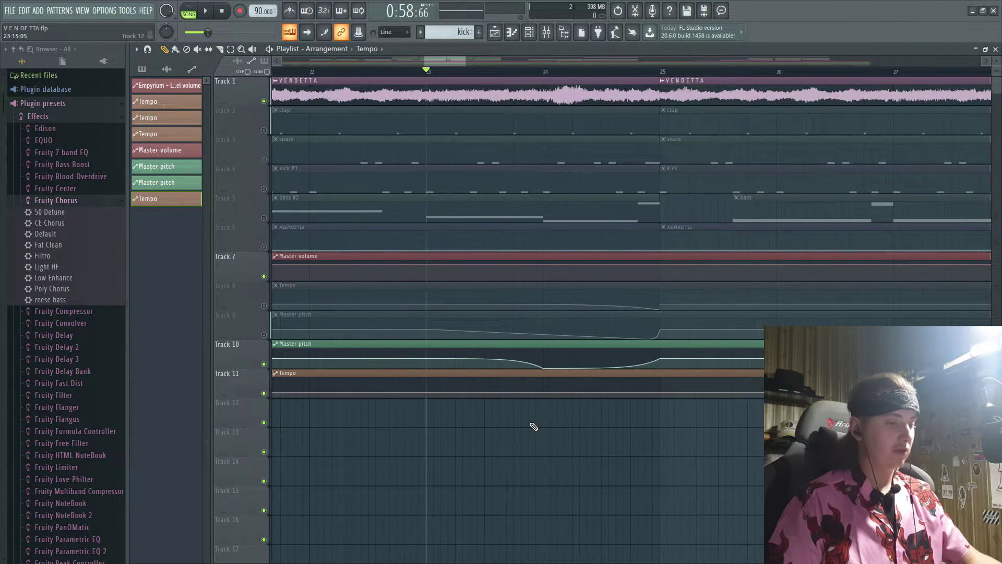
{"action": "scroll", "coordinate": [534, 426], "scroll_direction": "up", "scroll_amount": 2}
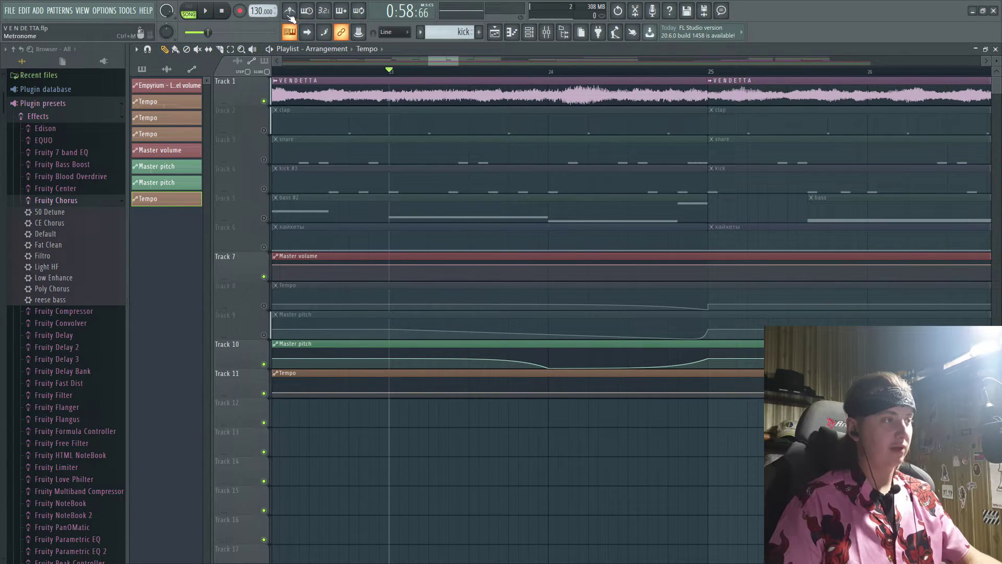
{"action": "right_click", "coordinate": [262, 12]}
{"action": "left_click", "coordinate": [308, 60]}
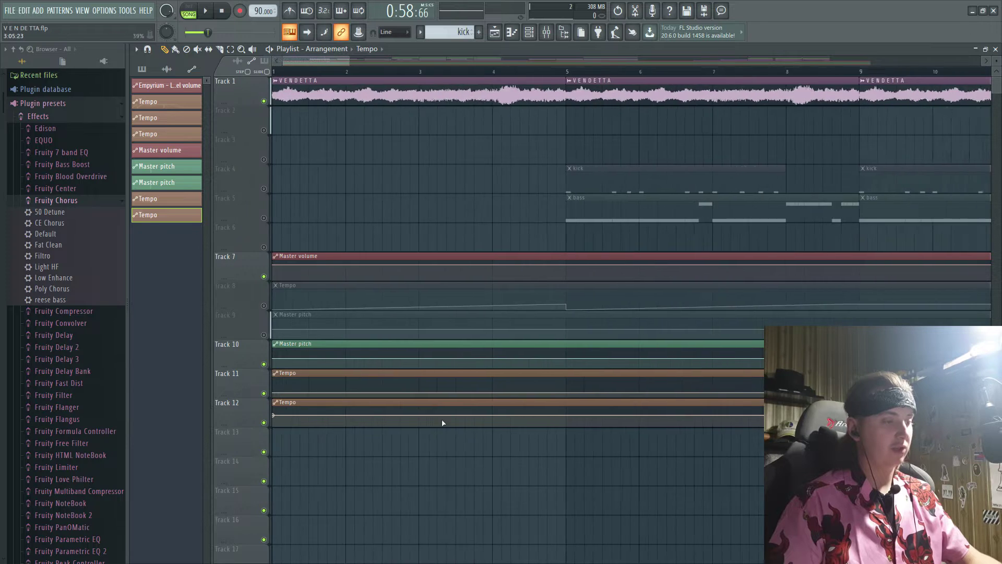
{"action": "scroll", "coordinate": [584, 416], "scroll_direction": "down", "scroll_amount": 5}
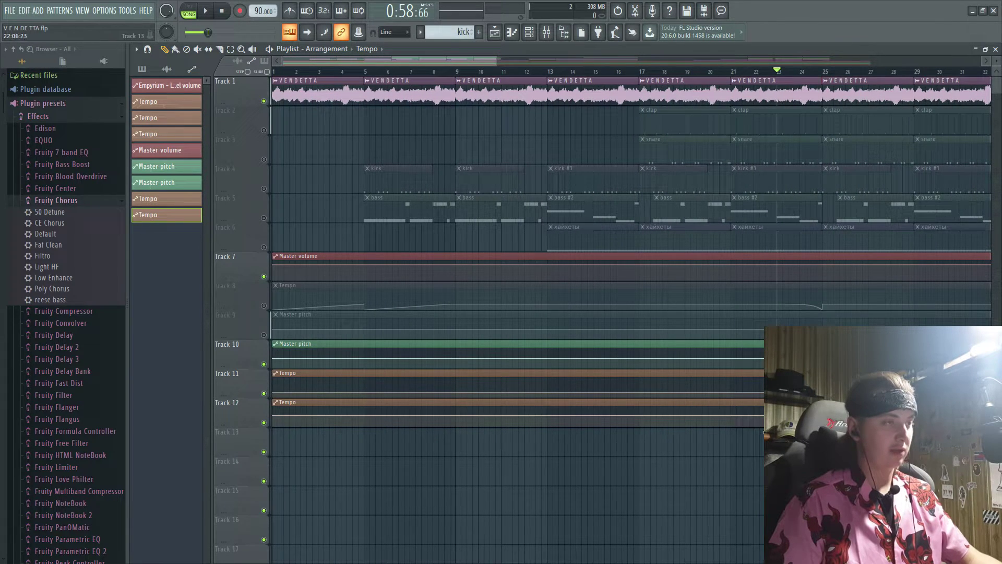
{"action": "right_click", "coordinate": [670, 409]}
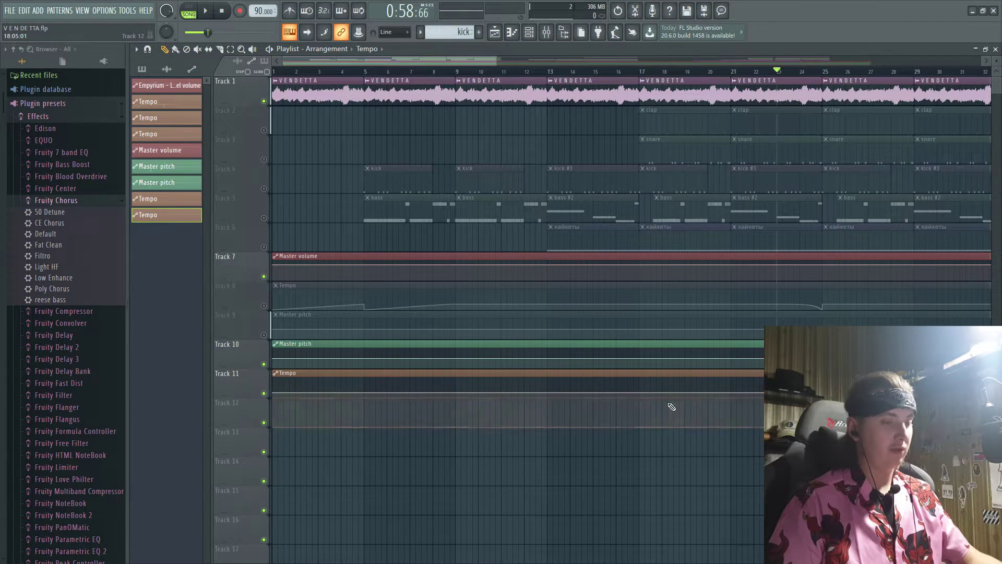
Step: Add a point at bar 24 in Track 11's Tempo clip and shape a curved dip down to 60 BPM
{"action": "scroll", "coordinate": [678, 417], "scroll_direction": "up", "scroll_amount": 5}
{"action": "scroll", "coordinate": [683, 423], "scroll_direction": "up", "scroll_amount": 2}
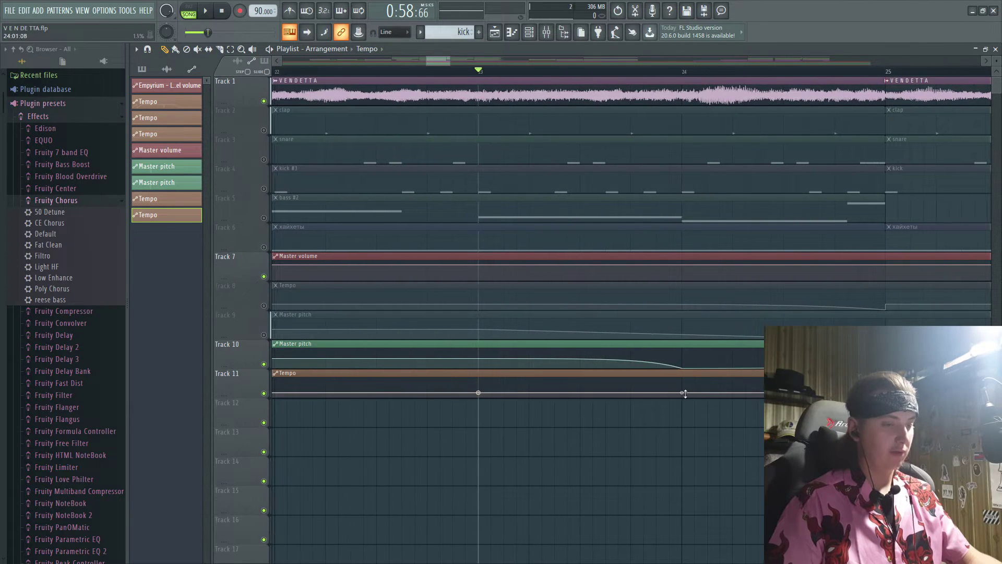
{"action": "scroll", "coordinate": [697, 412], "scroll_direction": "down", "scroll_amount": 1}
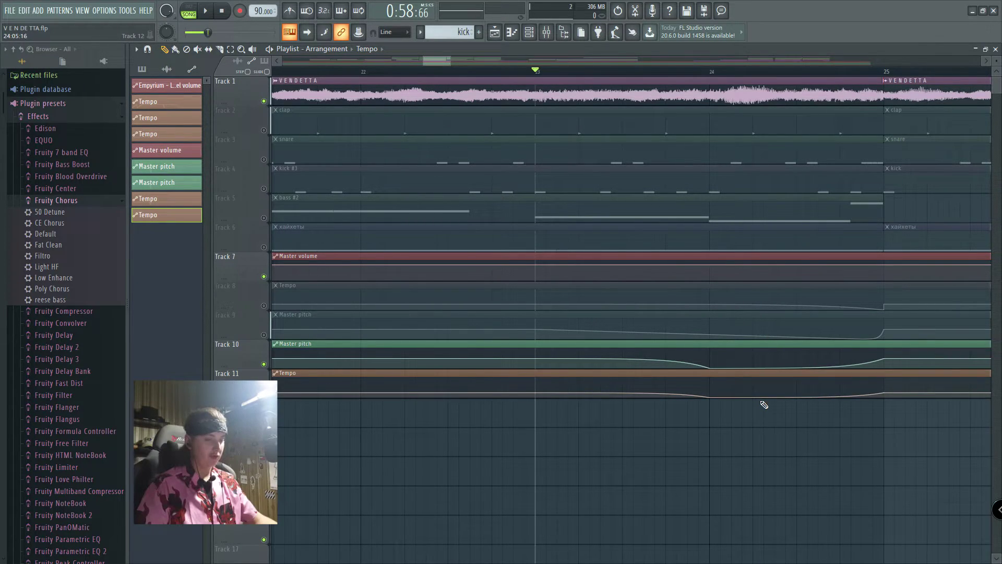
Step: Try a tempo spike to 100% midway between bars 24 and 25 in the Tempo clip, play it, and delete the spike point
{"action": "left_click_drag", "start_coordinate": [763, 389], "coordinate": [763, 378]}
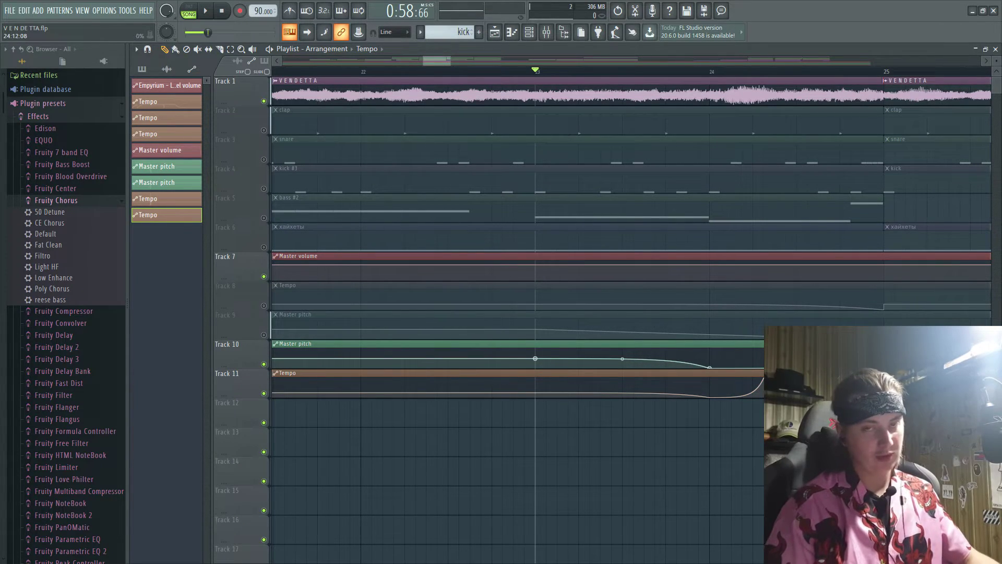
{"action": "key", "text": "space"}
{"action": "scroll", "coordinate": [744, 431], "scroll_direction": "down", "scroll_amount": 1}
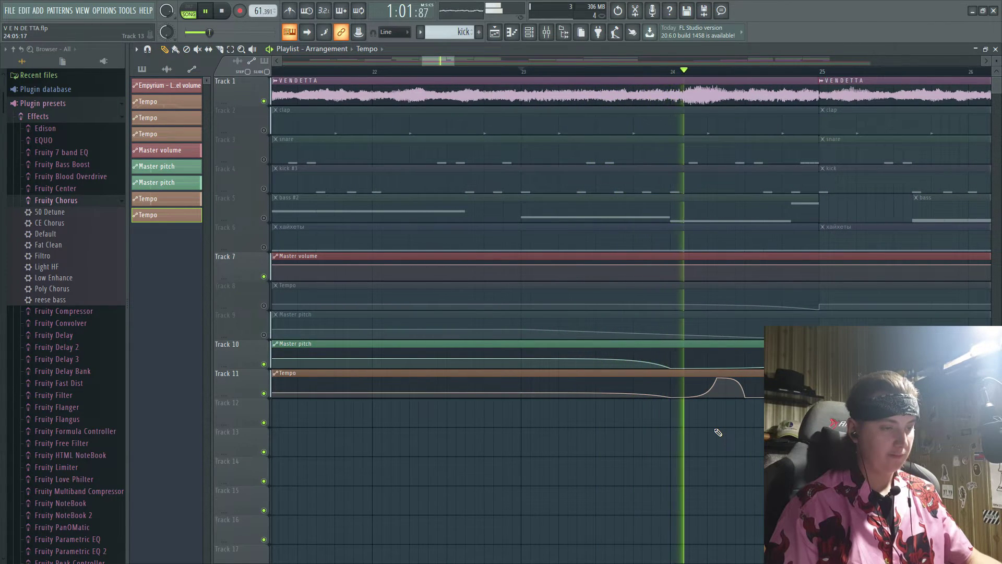
{"action": "key", "text": "space"}
{"action": "right_click", "coordinate": [716, 381]}
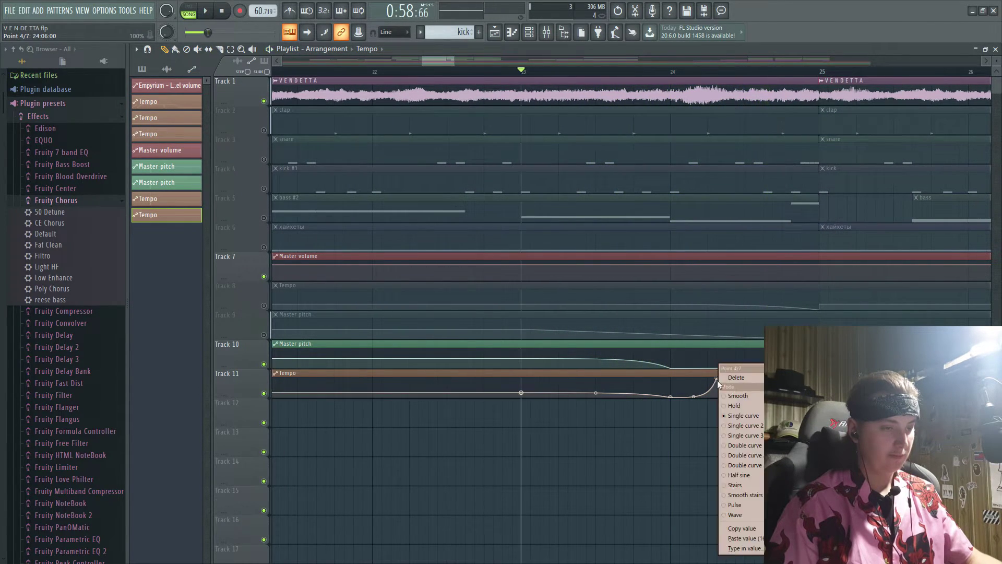
{"action": "left_click", "coordinate": [735, 380]}
Step: Play the sample through the tempo dip and unmute Tracks 2 to 6, keeping the older automation on Tracks 8 and 9 muted
{"action": "key", "text": "space"}
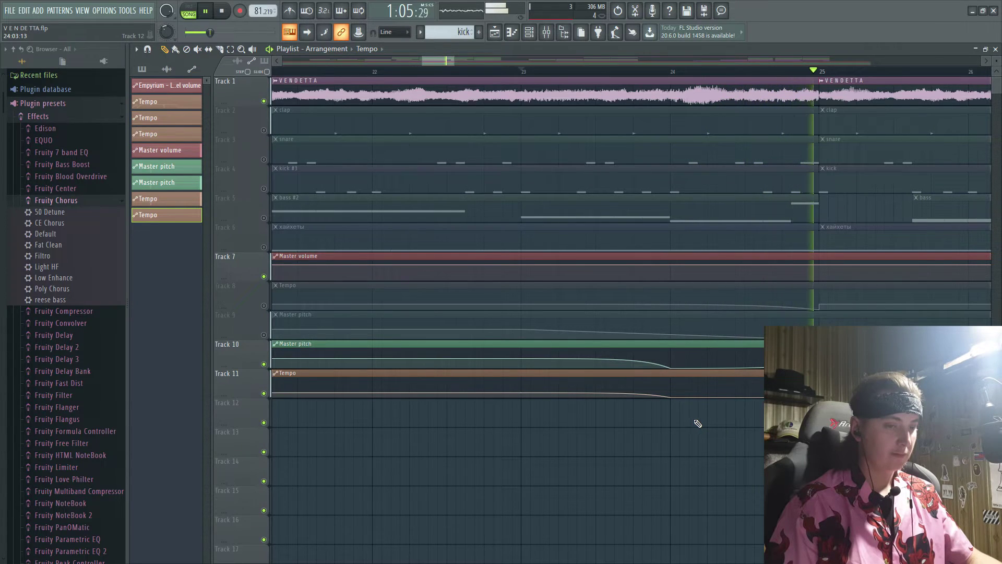
{"action": "right_click", "coordinate": [265, 130]}
{"action": "right_click", "coordinate": [264, 129]}
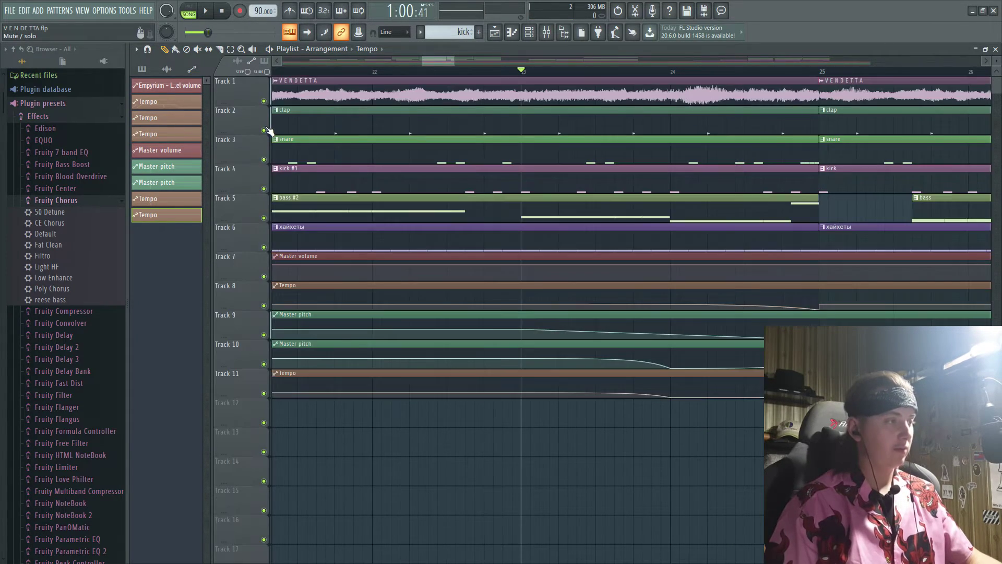
{"action": "left_click", "coordinate": [263, 306]}
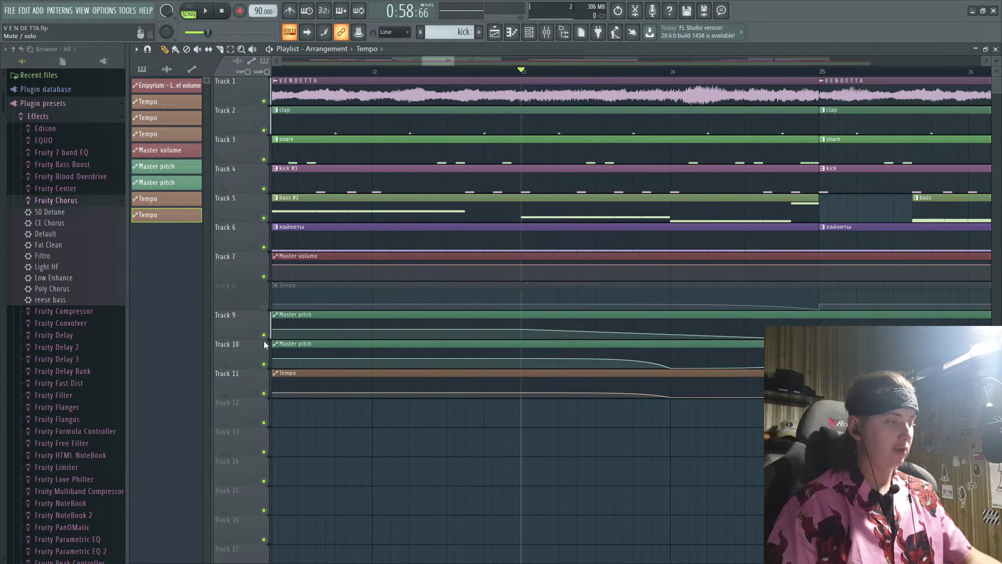
{"action": "left_click", "coordinate": [264, 335]}
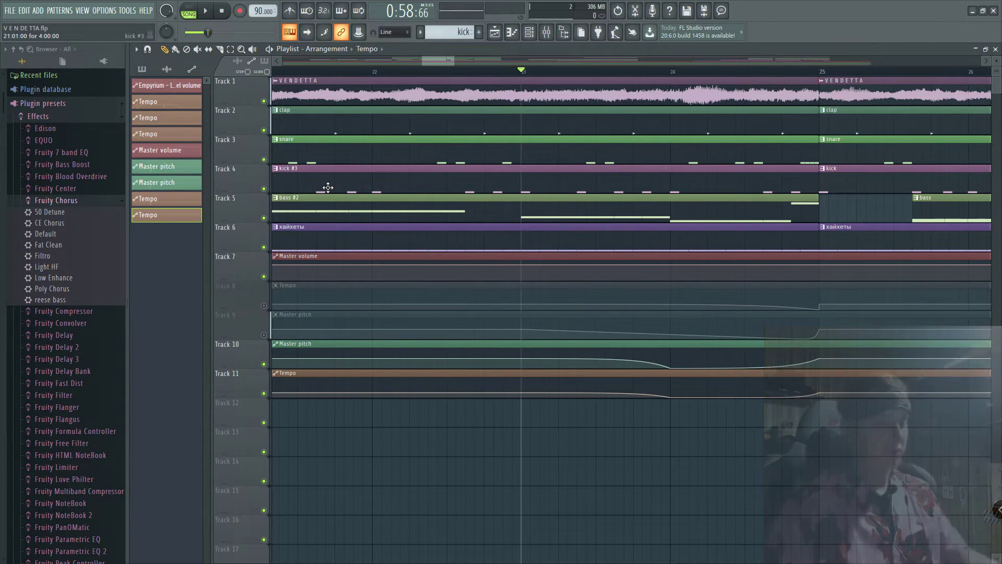
Step: Play the full arrangement from bar 23 through the combined pitch and tempo dip
{"action": "key", "text": "space"}
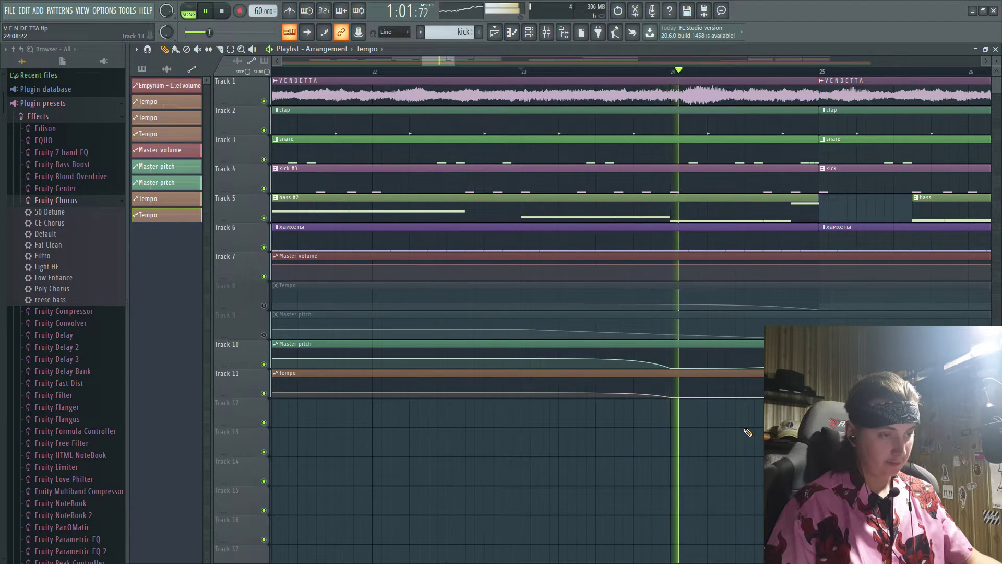
{"action": "scroll", "coordinate": [741, 431], "scroll_direction": "down", "scroll_amount": 2}
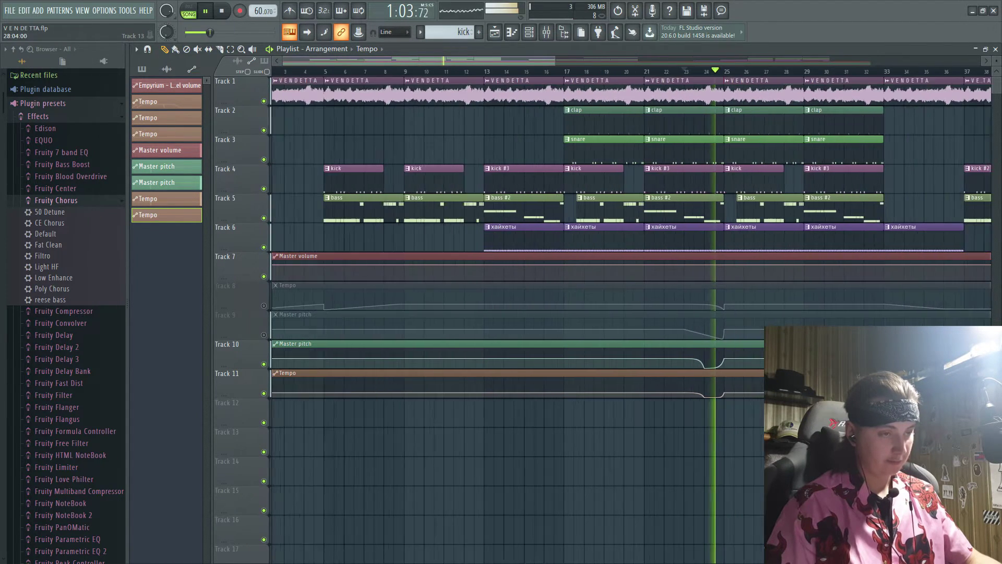
{"action": "scroll", "coordinate": [740, 431], "scroll_direction": "up", "scroll_amount": 2}
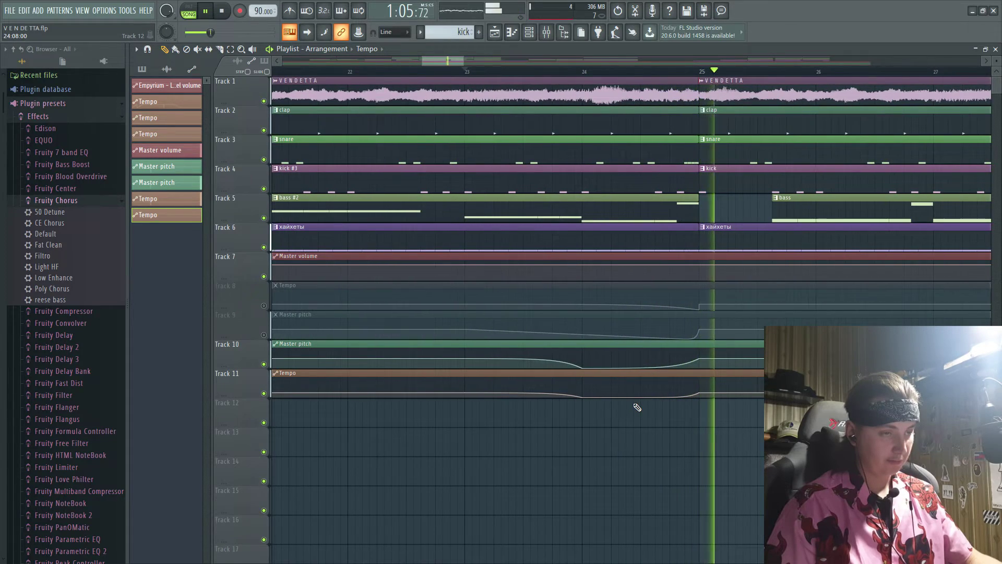
{"action": "scroll", "coordinate": [637, 407], "scroll_direction": "down", "scroll_amount": 6}
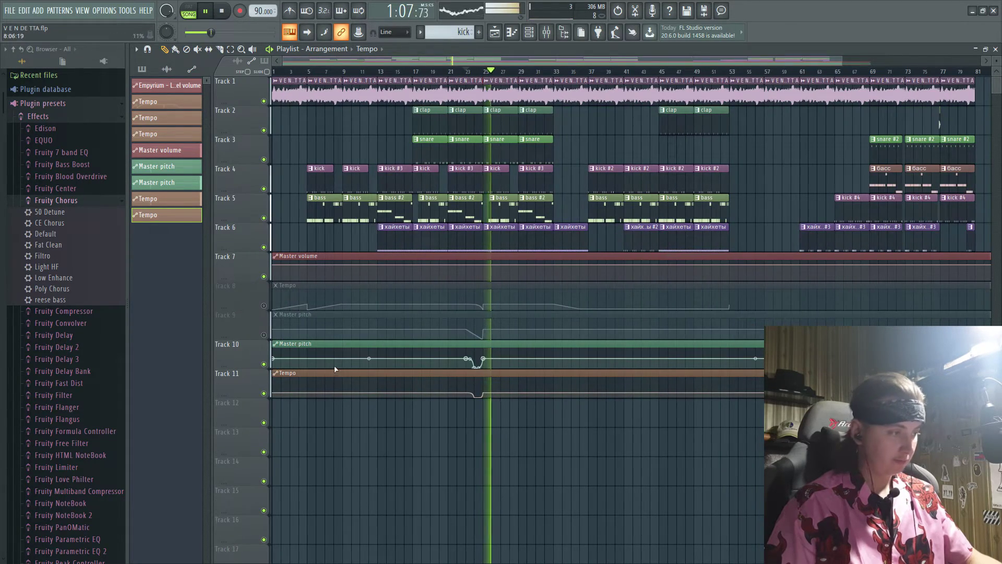